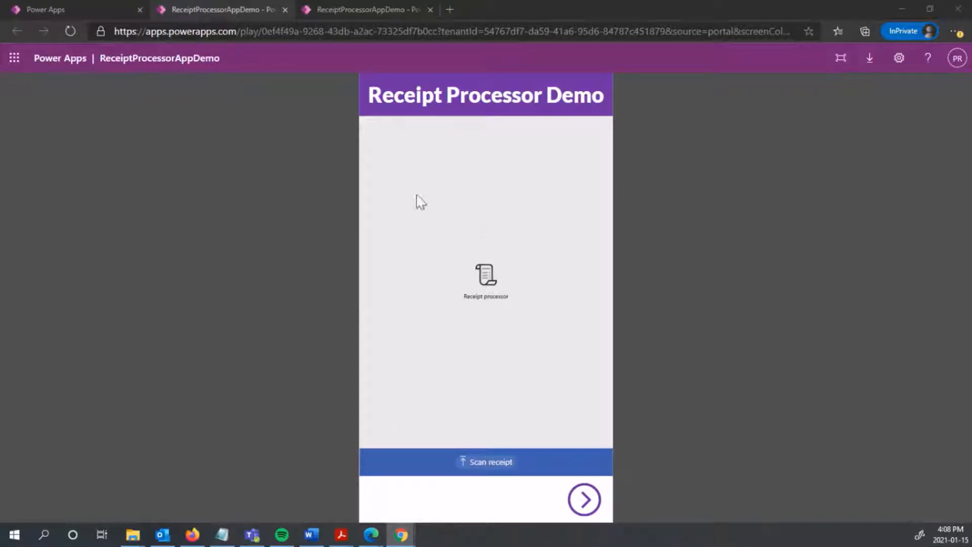
Scan the receipt image IMG_20210115_145724 in the demo app and continue to the extracted receipt details.
click(476, 464)
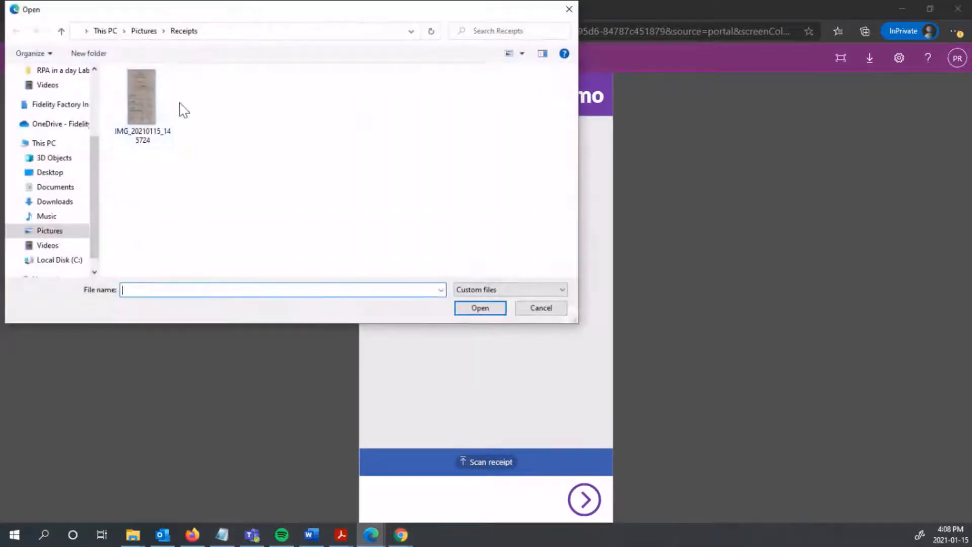
click(144, 109)
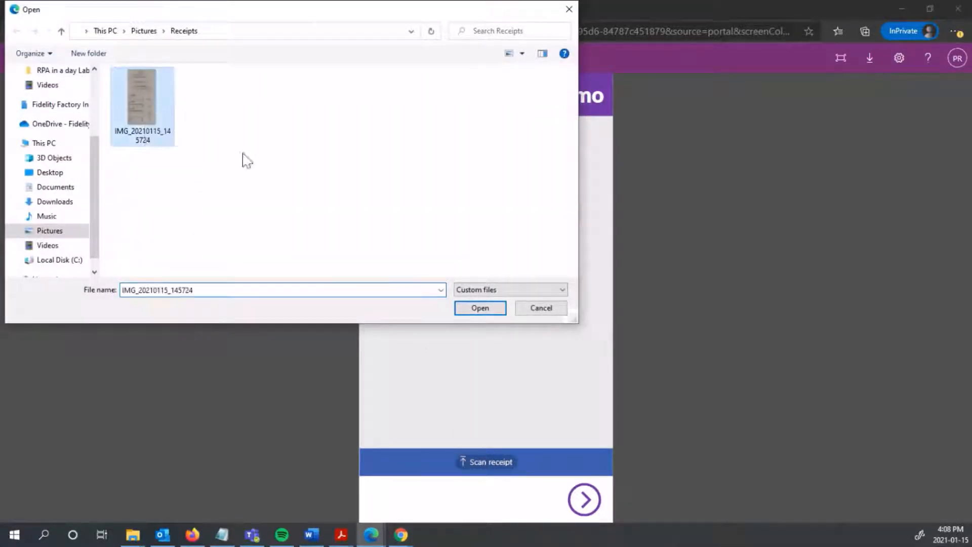
click(464, 310)
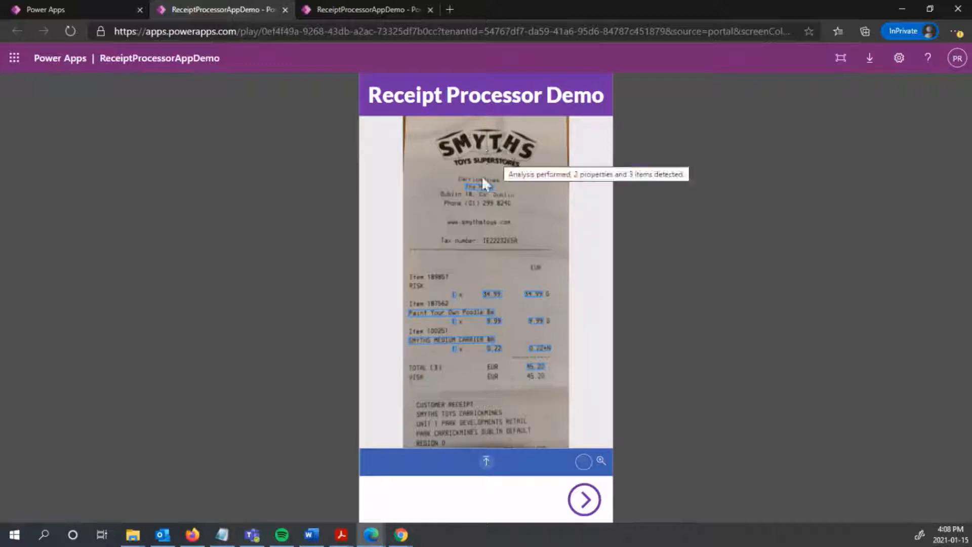
click(586, 501)
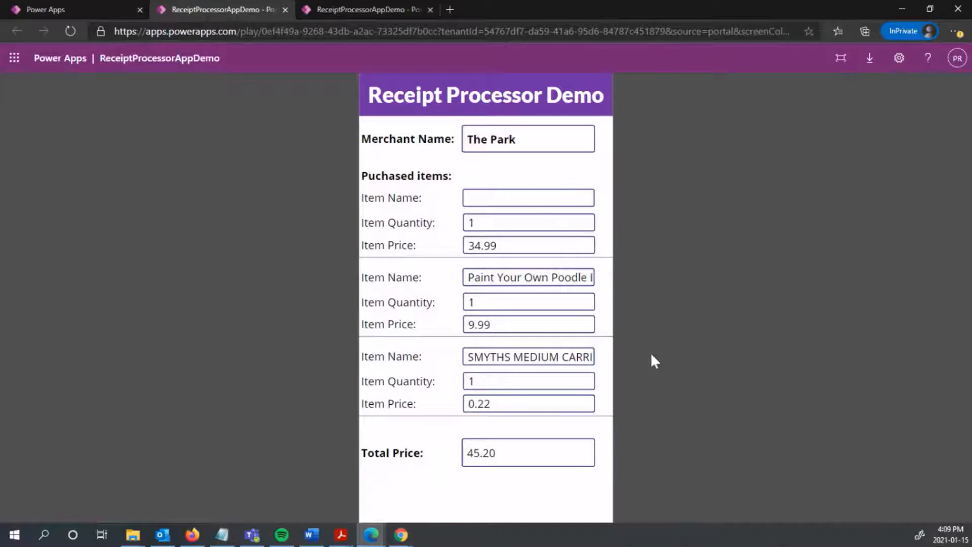
Correct the extracted data by setting the merchant name to Smyths and the first purchased item's name to RISK.
click(507, 201)
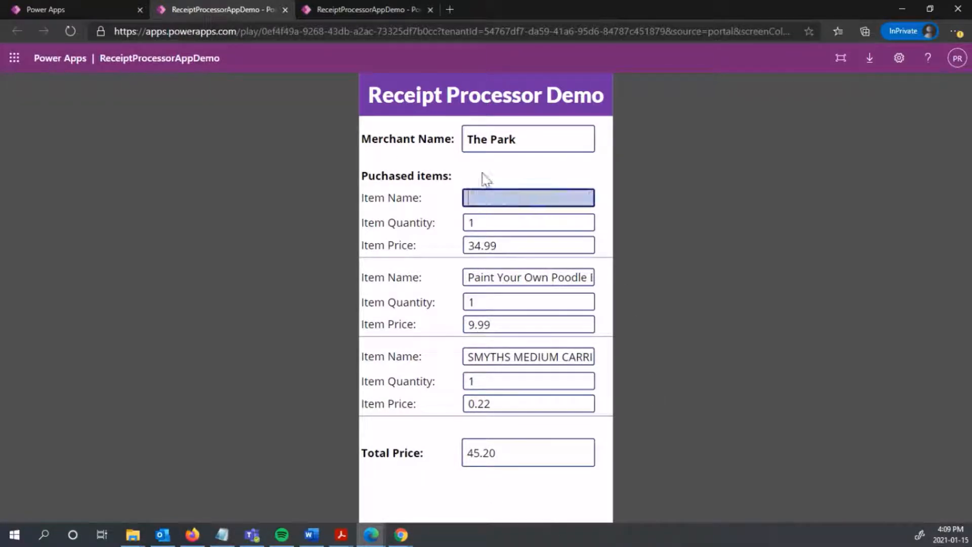
drag(533, 141, 467, 139)
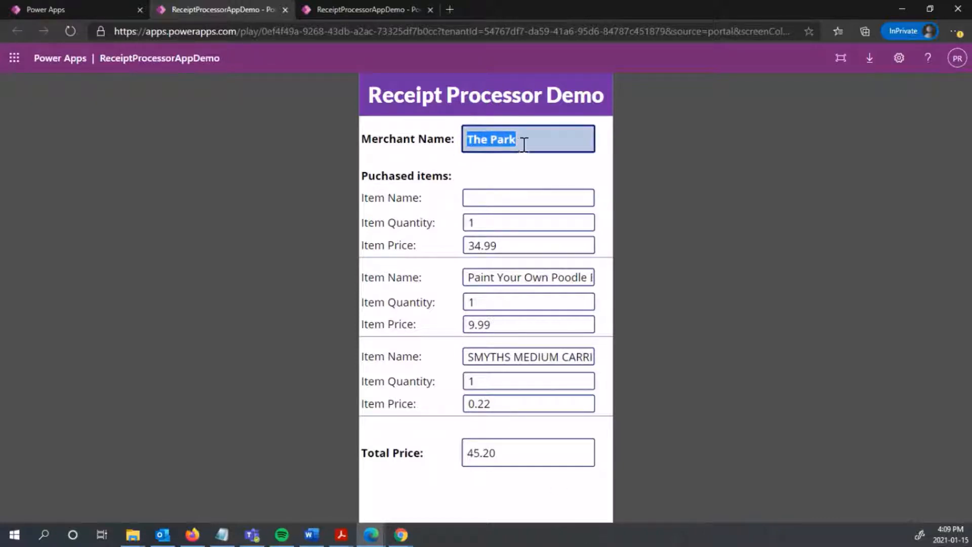
text(Smyths)
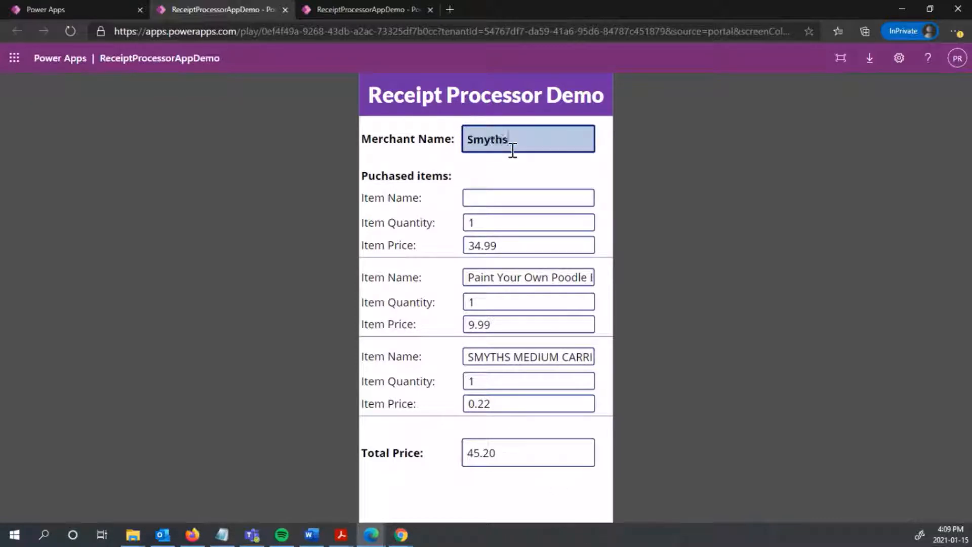
click(511, 196)
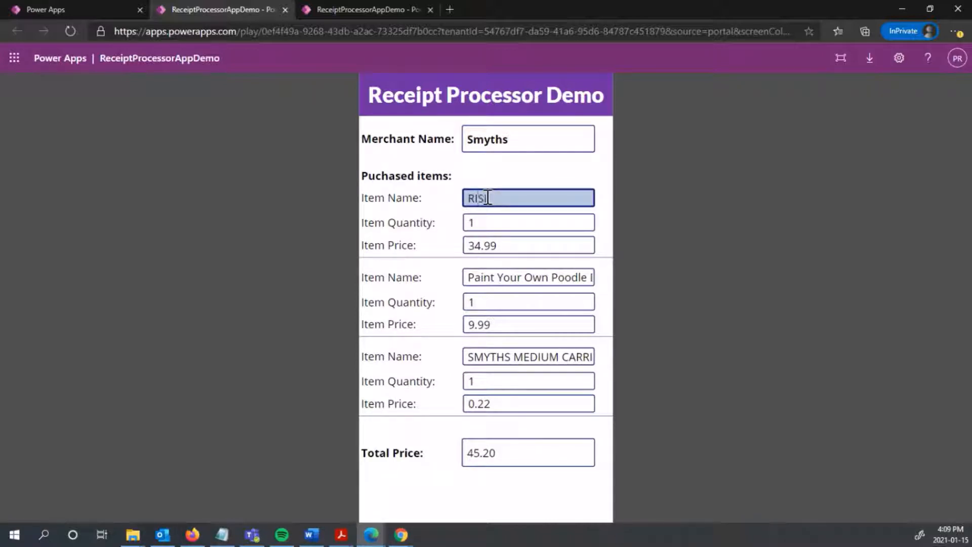
text(RISK)
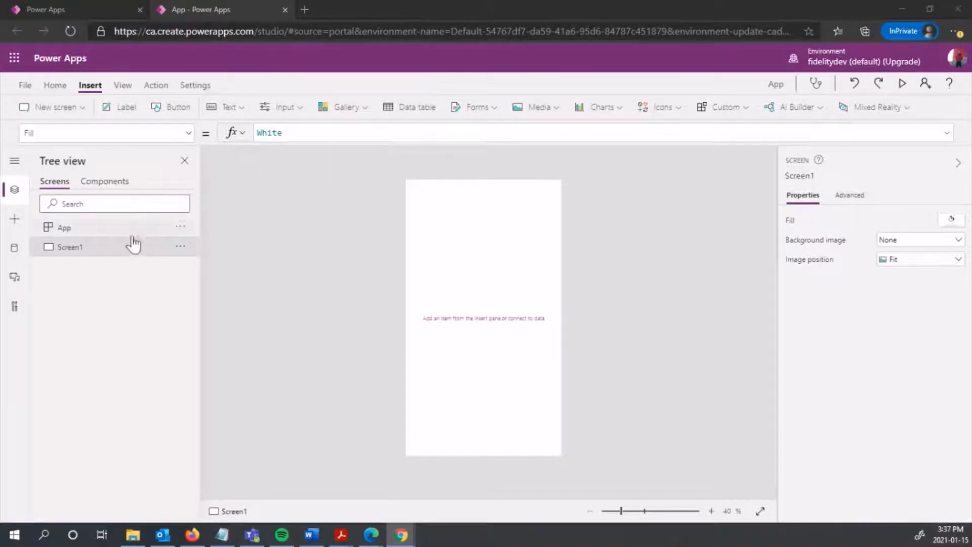
Insert an AI Builder receipt processor component on Screen1.
click(782, 115)
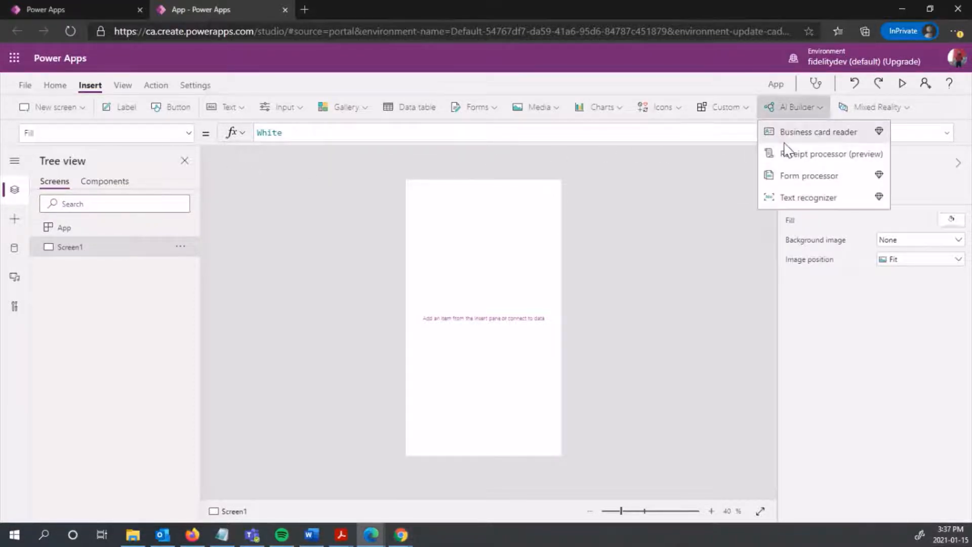
click(851, 158)
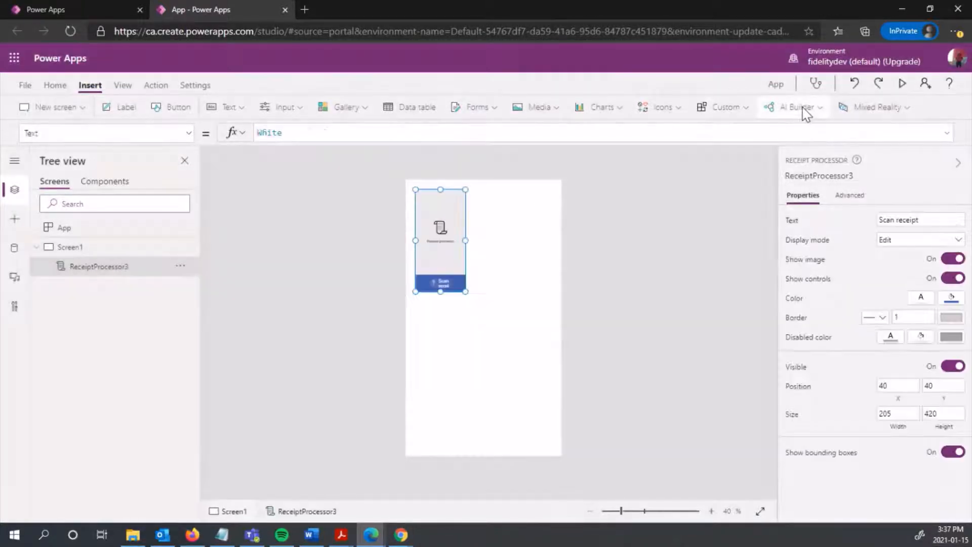
click(805, 112)
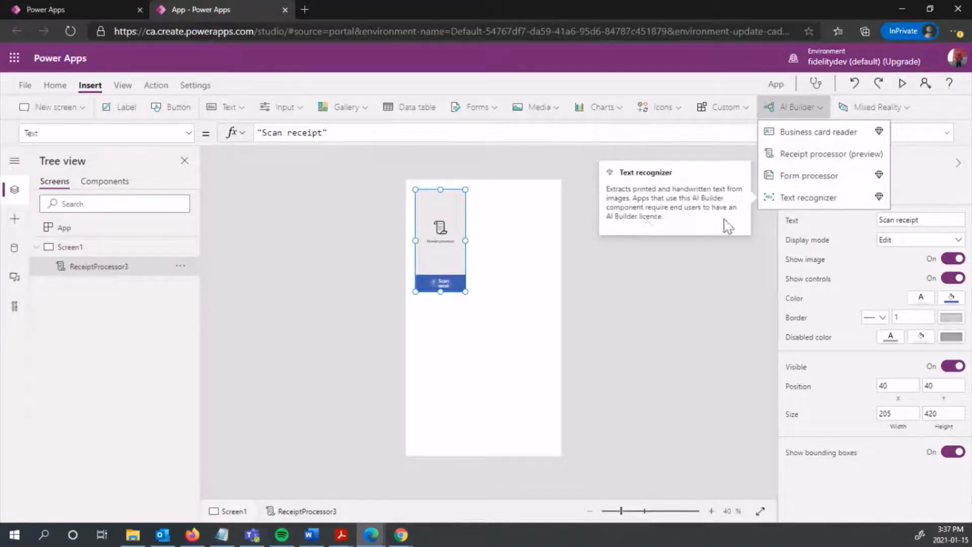
click(613, 238)
Place the receipt processor at position 0, 0 and resize it to 640 wide by about 1018 high, leaving a strip below it.
click(416, 242)
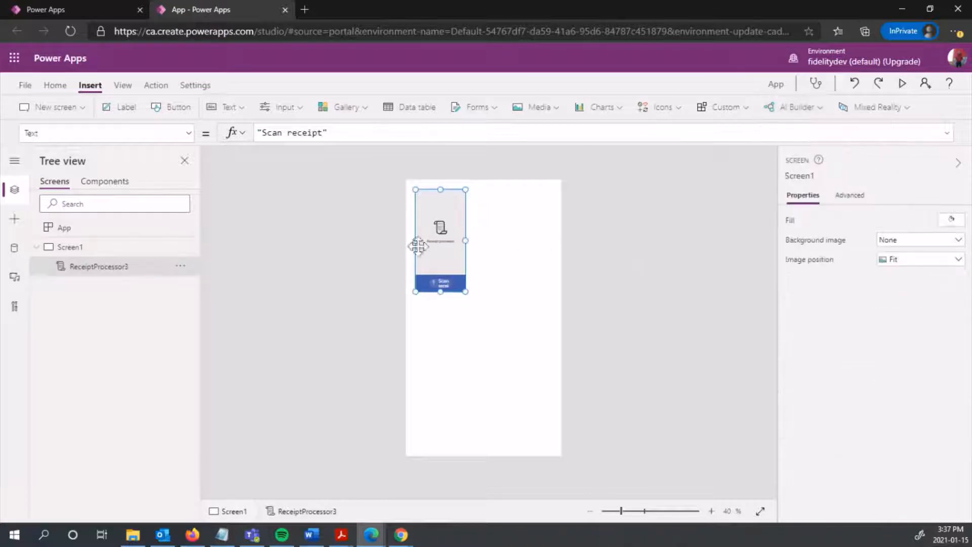
drag(415, 240, 404, 236)
drag(466, 240, 607, 258)
drag(488, 191, 481, 180)
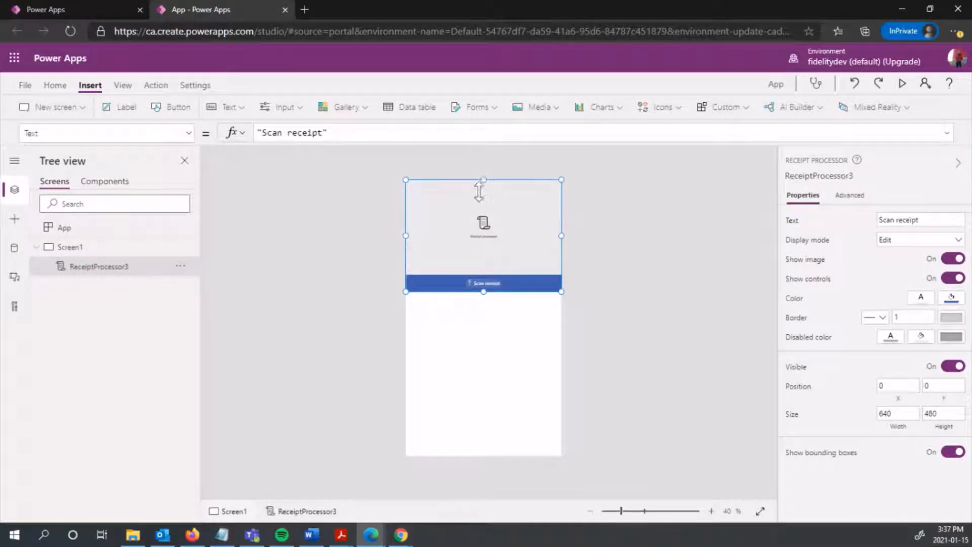
drag(484, 347, 490, 463)
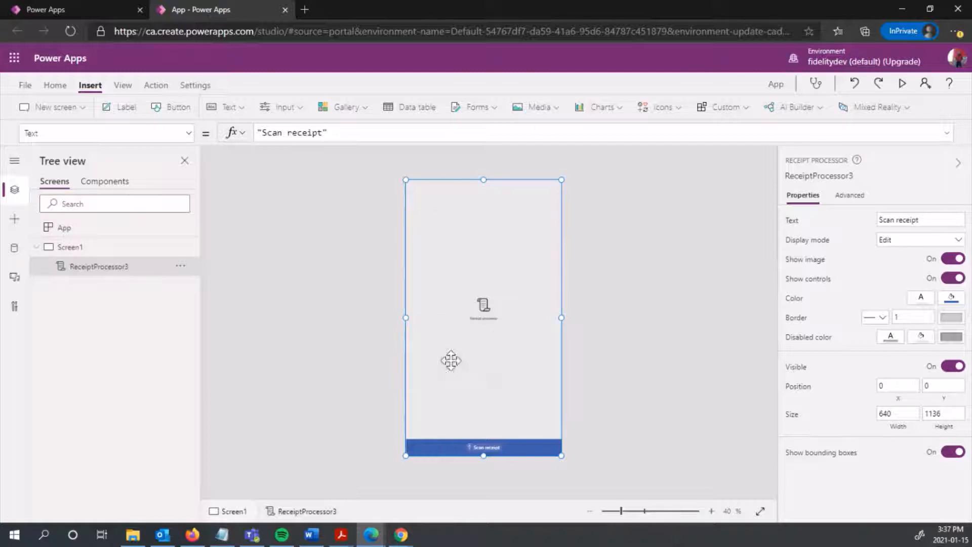
click(707, 289)
drag(482, 453, 491, 420)
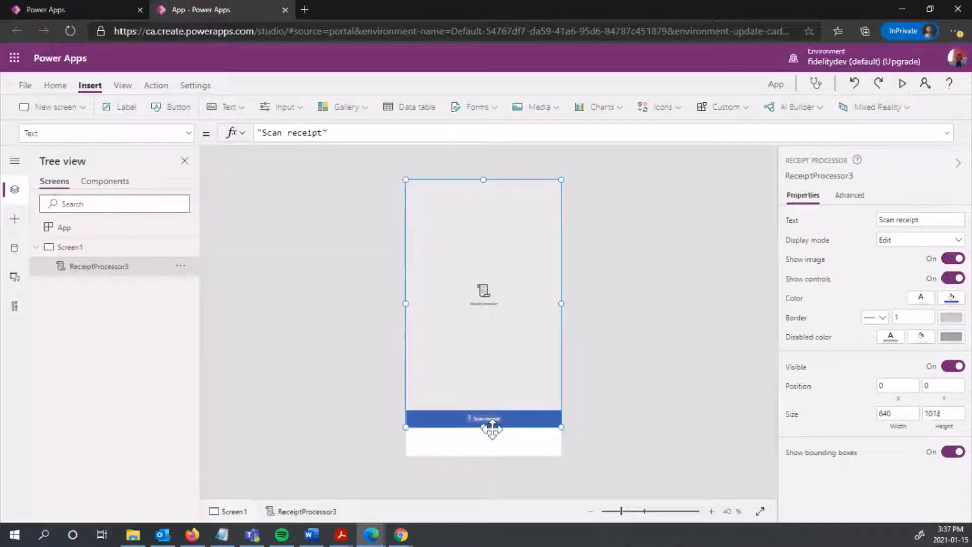
click(651, 277)
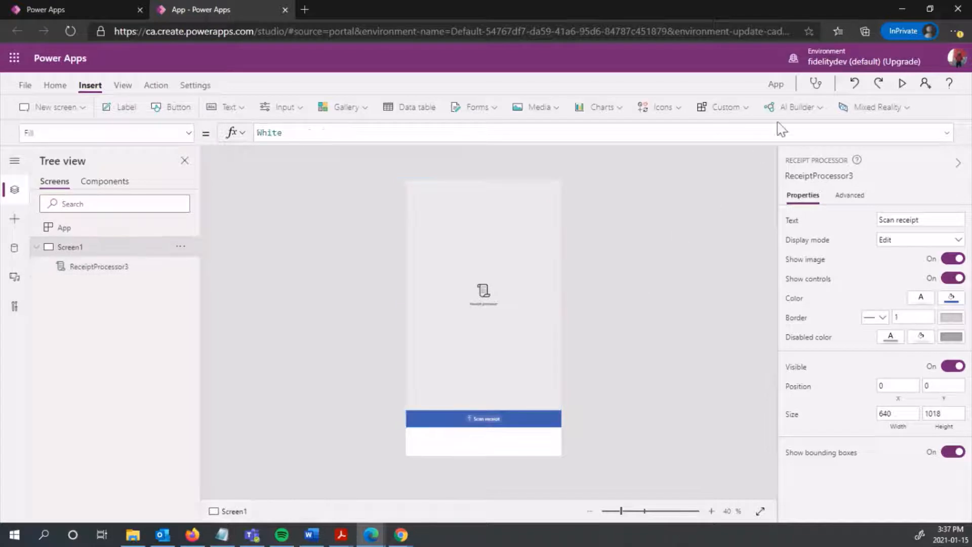
Preview the app, scan the receipt picture with the receipt processor, and return to editing.
click(903, 87)
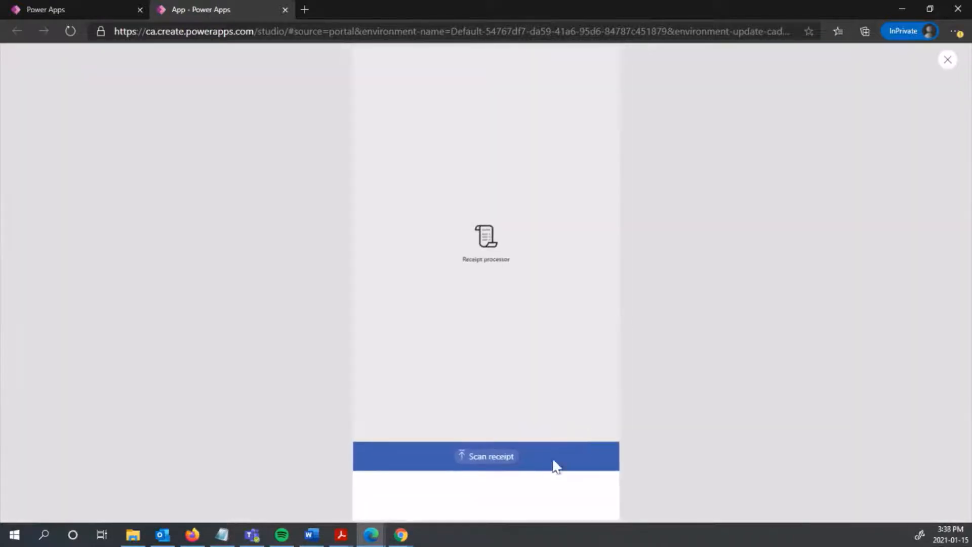
click(485, 457)
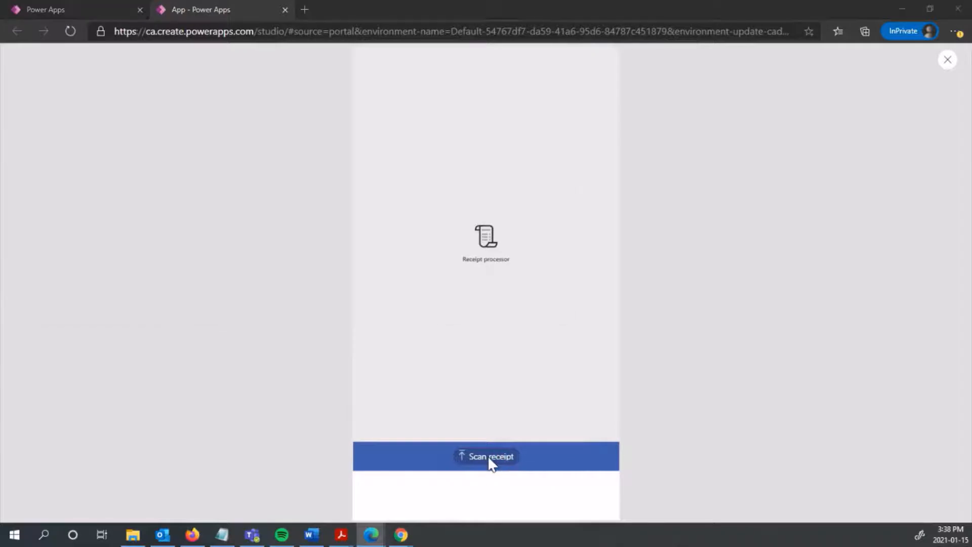
double_click(142, 102)
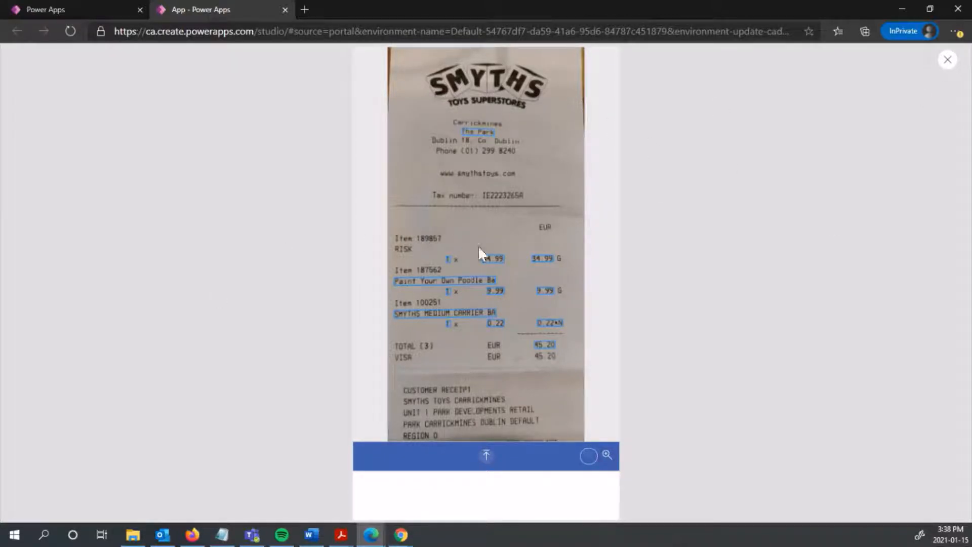
click(947, 61)
click(583, 326)
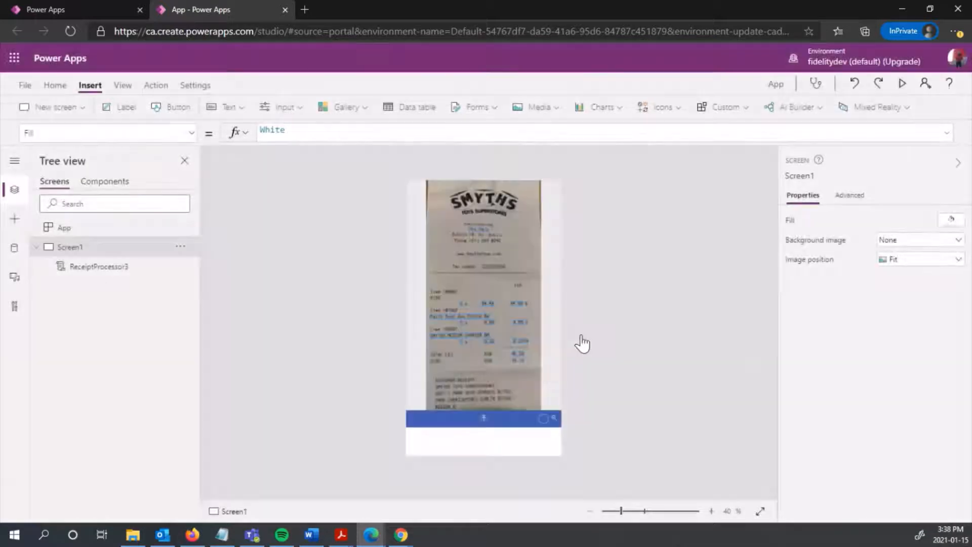
click(487, 396)
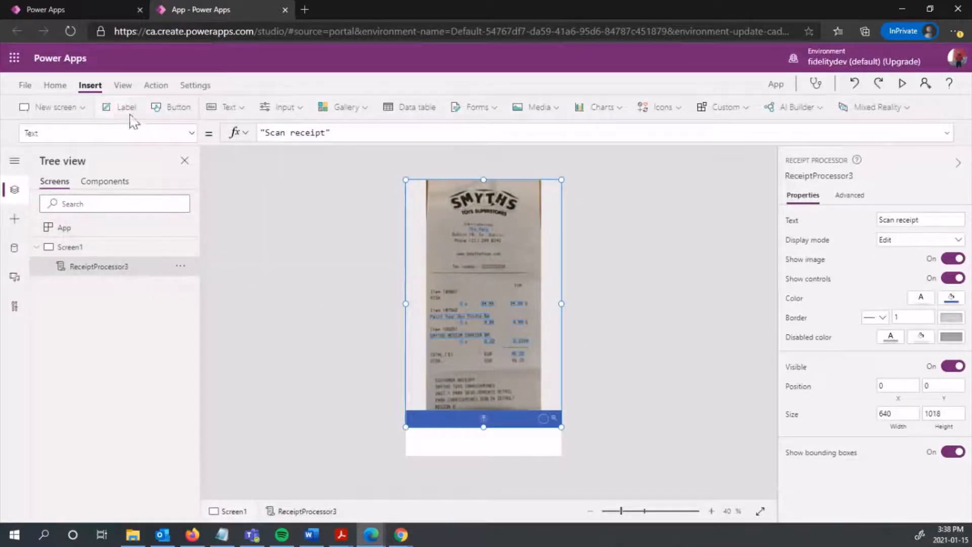
click(180, 106)
drag(438, 199, 509, 428)
click(633, 199)
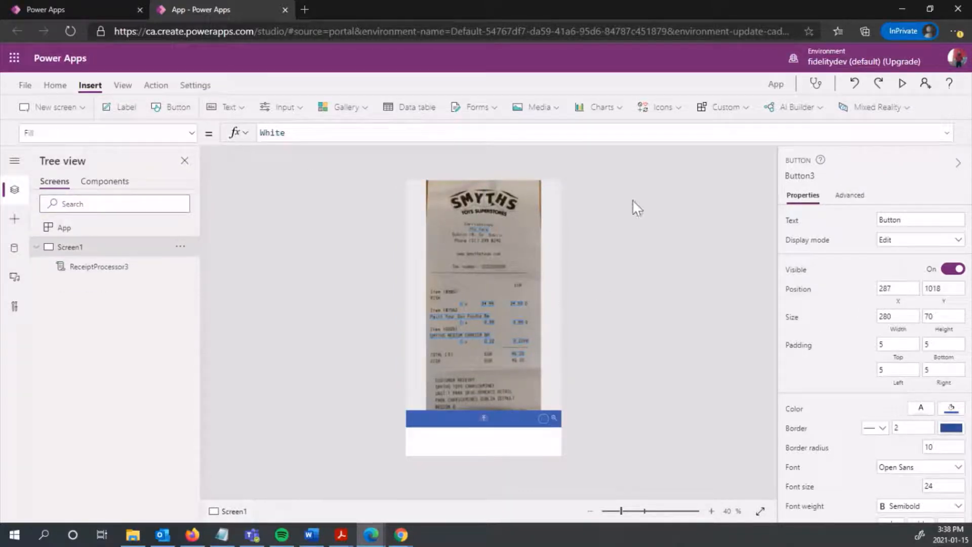
Insert a Next icon about 89 by 84 in size at the right end of the blank strip below the receipt processor.
click(660, 107)
scroll(700, 229, down, 1)
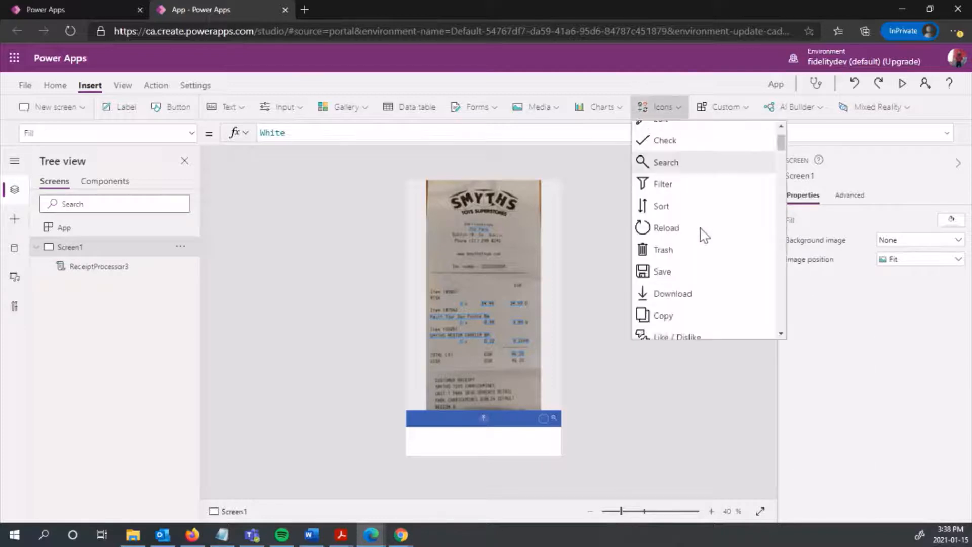
scroll(700, 228, down, 8)
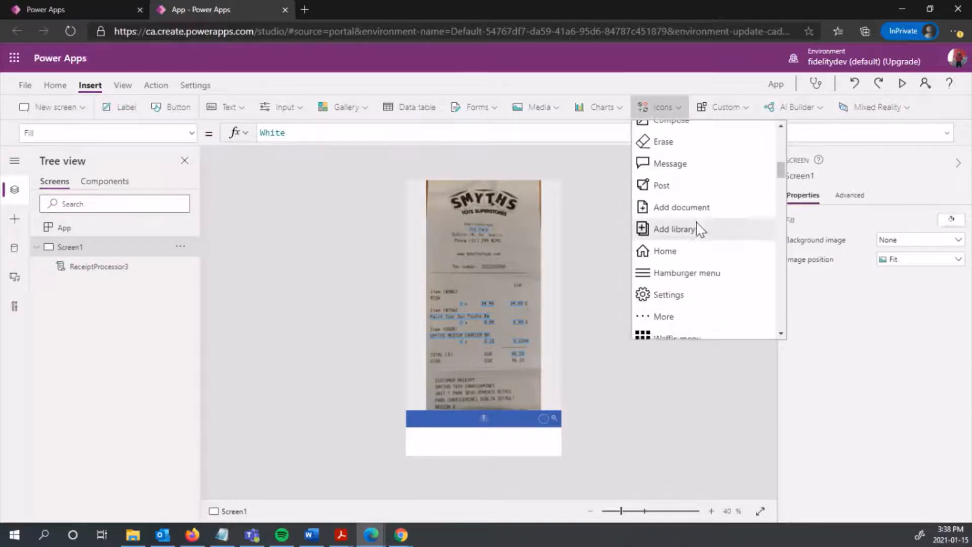
scroll(696, 228, down, 4)
scroll(694, 228, up, 1)
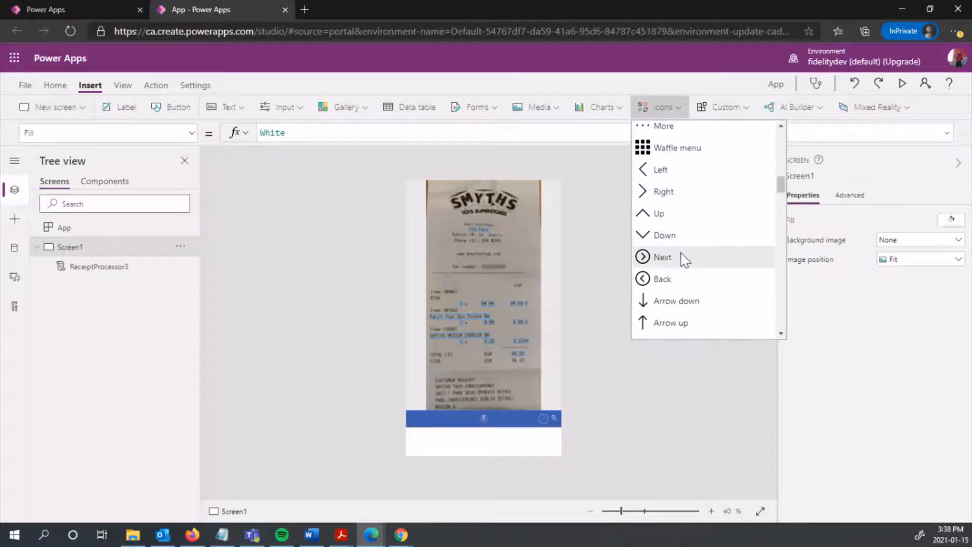
click(685, 259)
drag(423, 204, 522, 425)
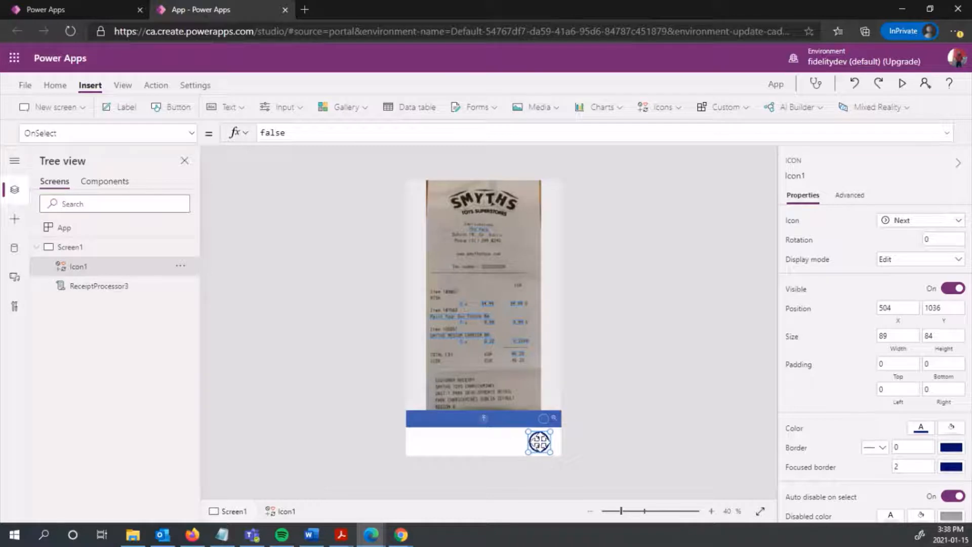
Add a second screen to the app.
click(67, 246)
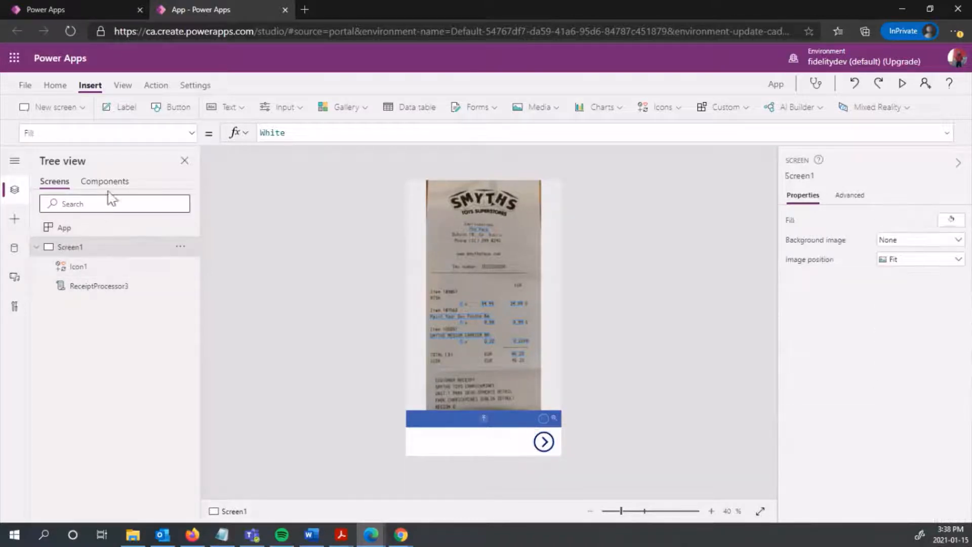
click(76, 107)
click(82, 157)
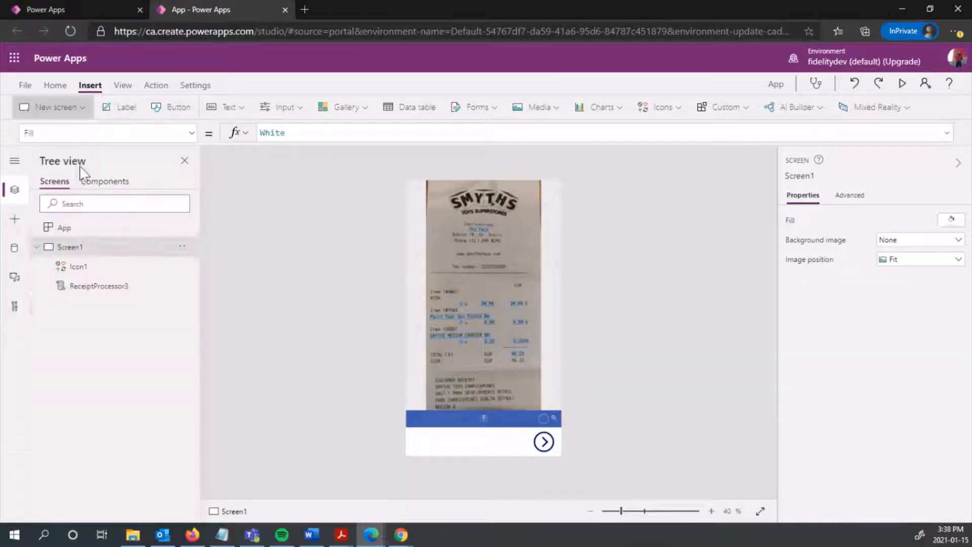
Set the Next icon's OnSelect action on Screen1 to Navigate(Screen2);.
click(124, 249)
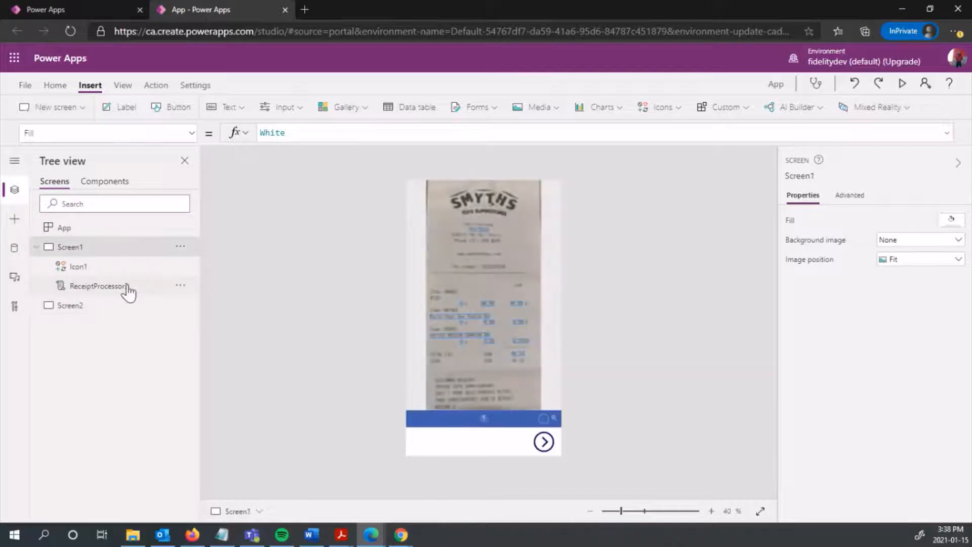
click(128, 286)
click(544, 441)
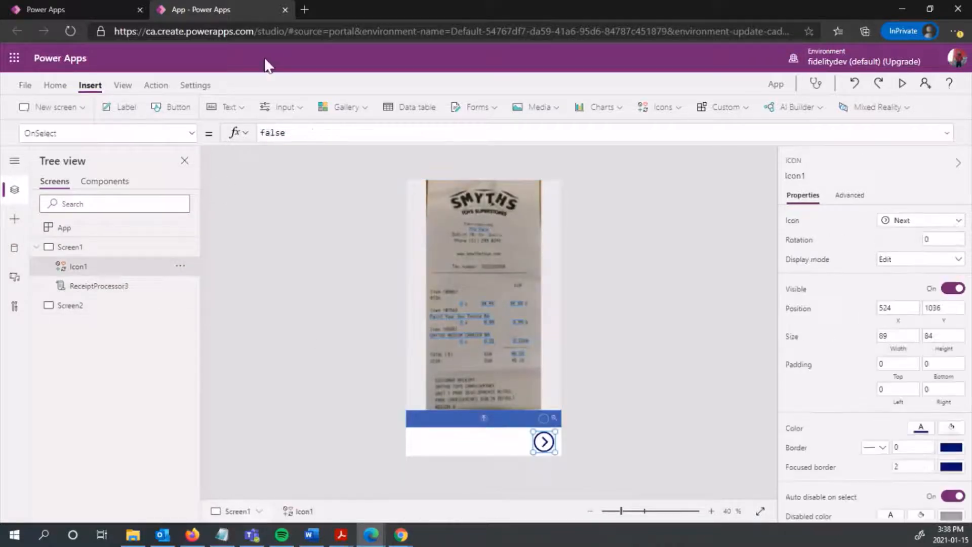
click(296, 134)
drag(296, 133, 260, 133)
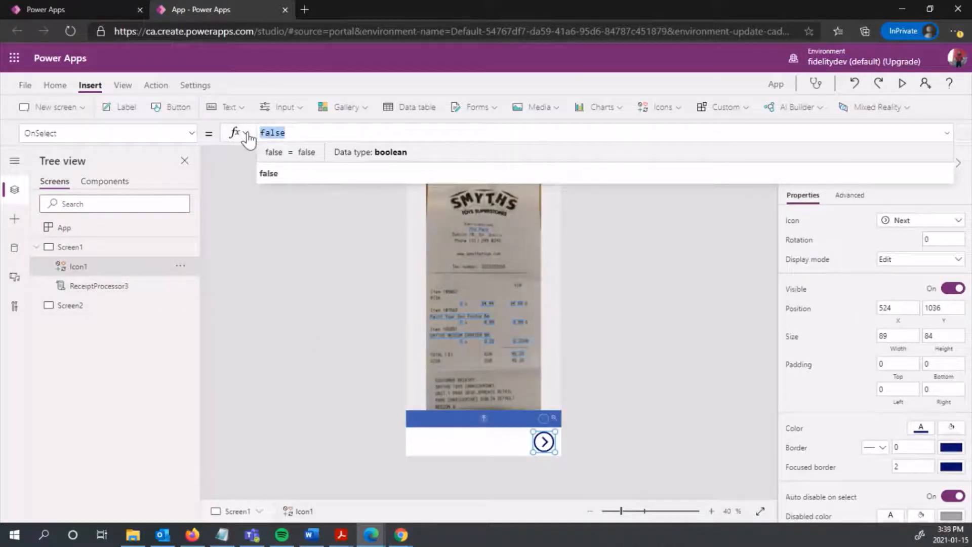
text(Navigat)
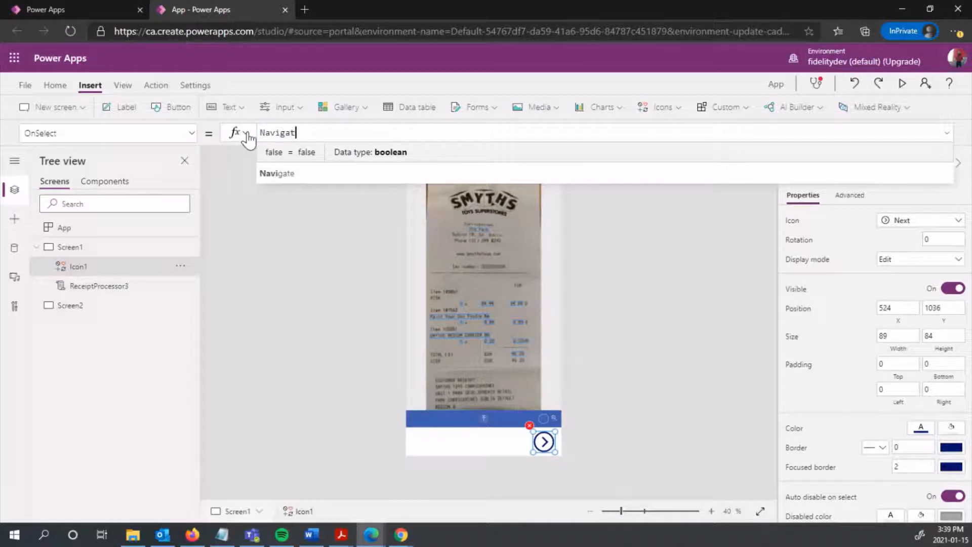
text(e(scr)
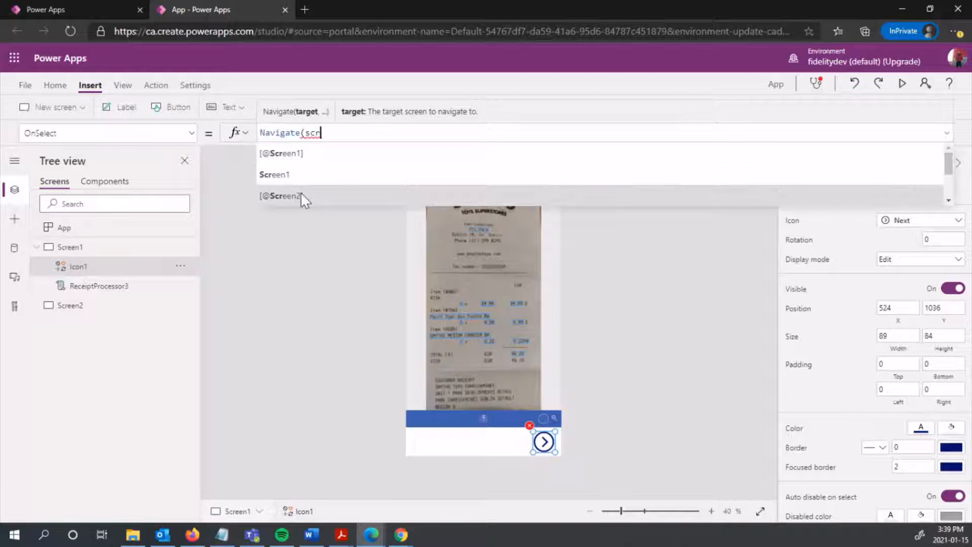
scroll(301, 197, down, 1)
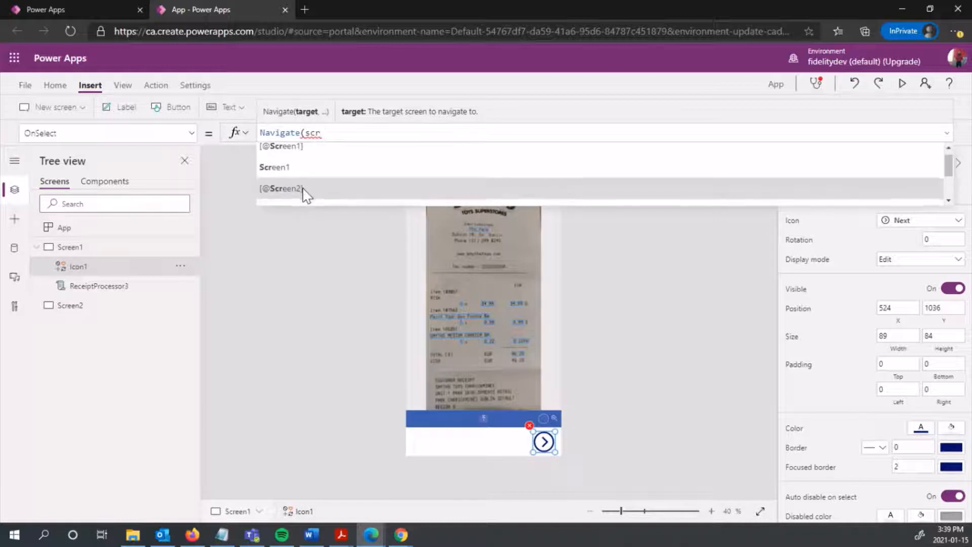
click(301, 197)
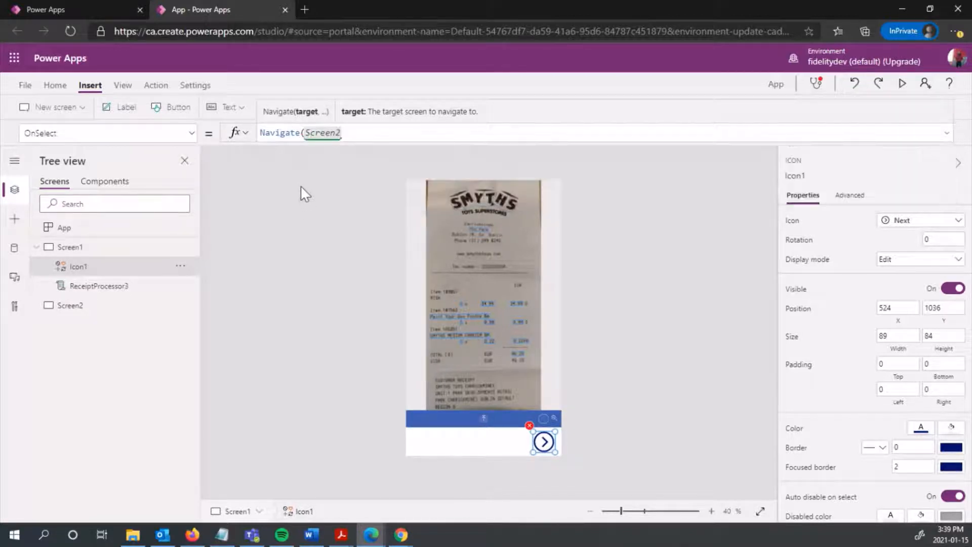
text();)
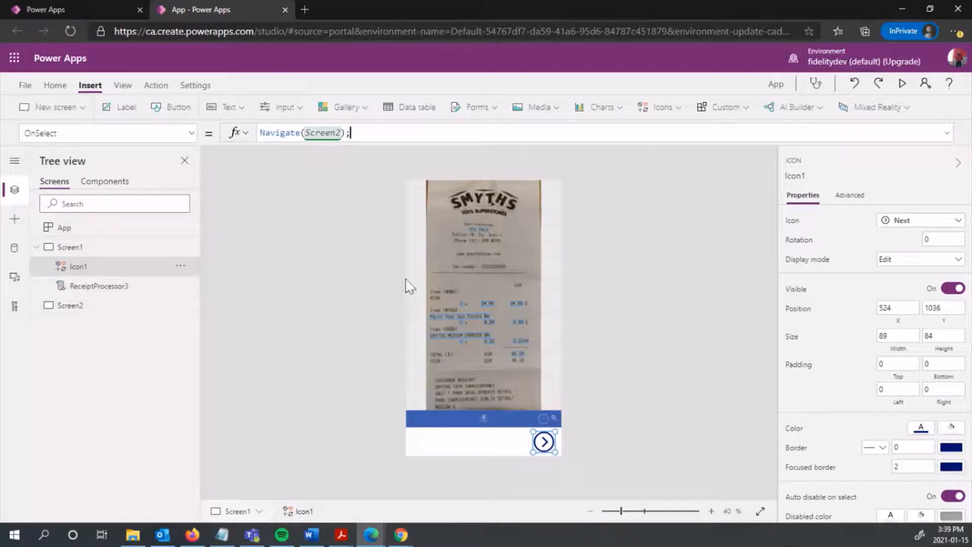
click(320, 297)
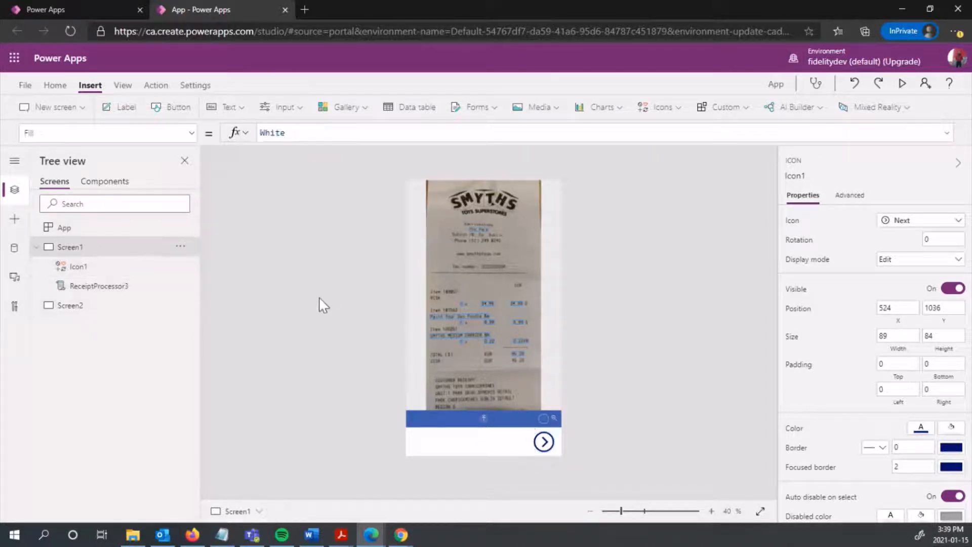
Follow the Next icon to Screen2, insert a vertical gallery there and place it at position 0, 0.
alt+click(545, 444)
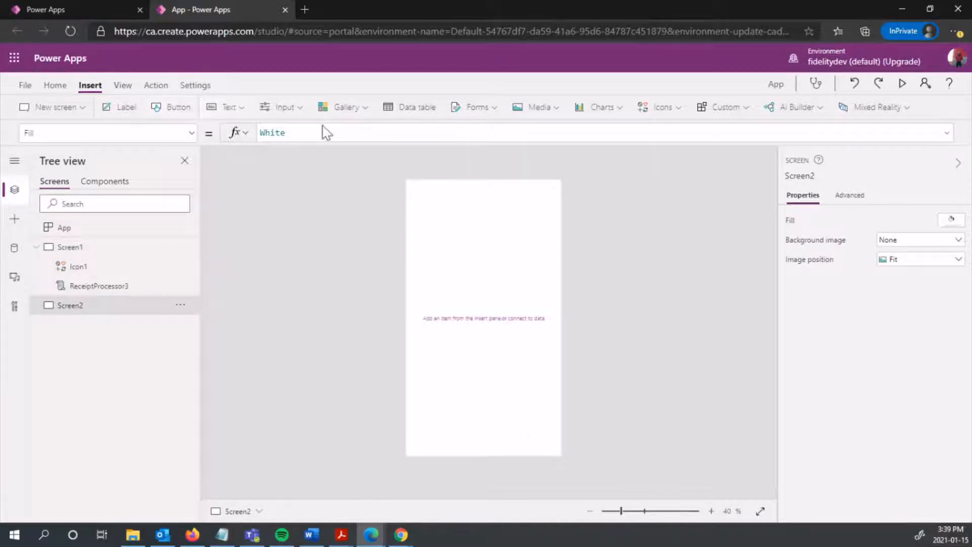
click(342, 108)
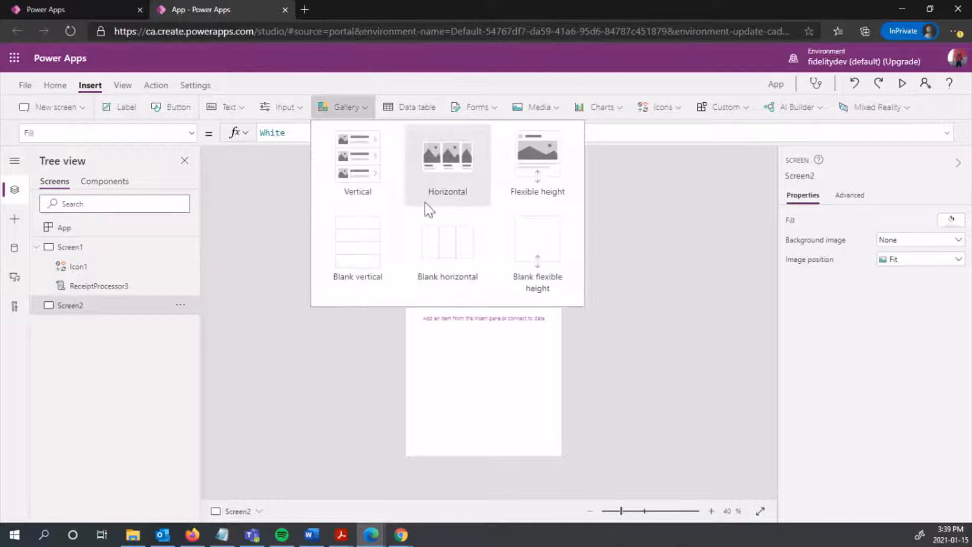
click(373, 169)
click(460, 210)
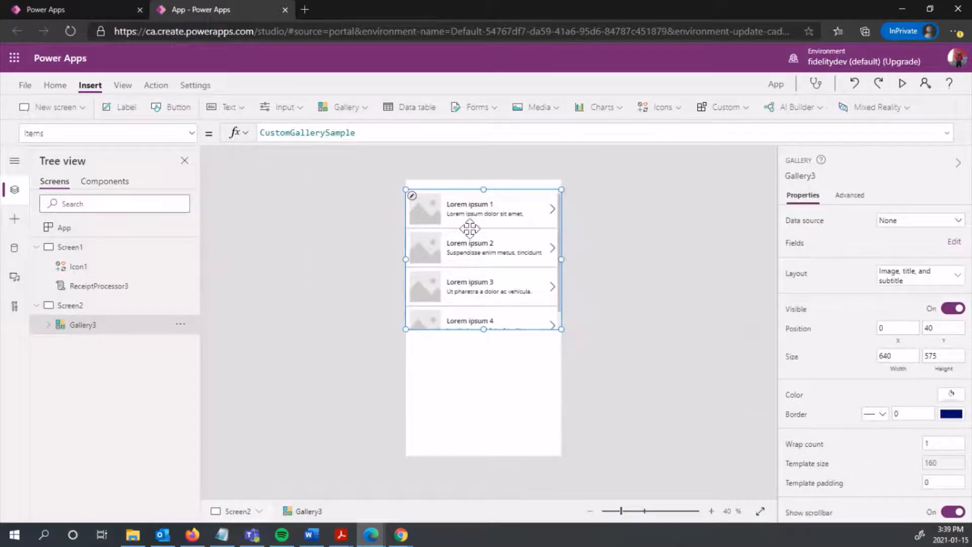
Set the gallery's Items to ReceiptProcessor3.PurchasedItems.
double_click(330, 133)
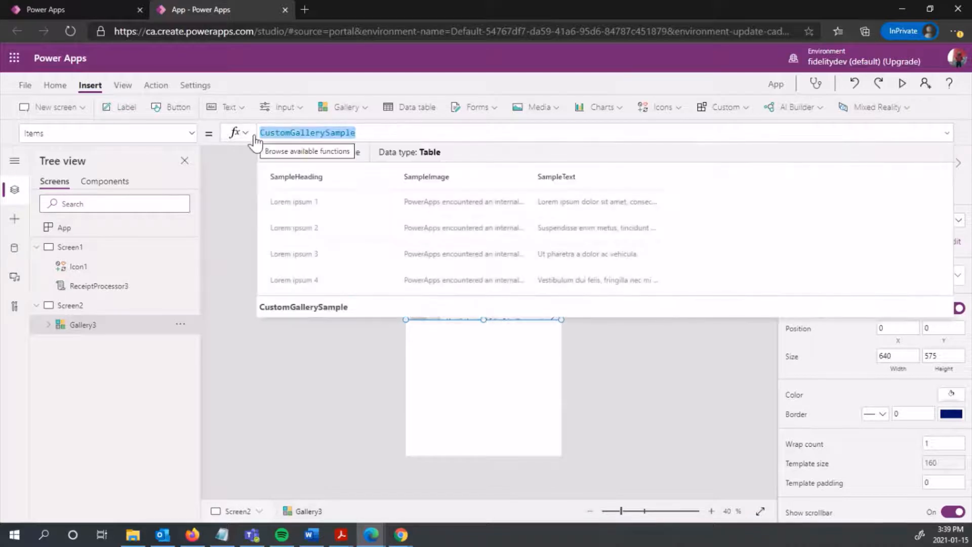
text(Re)
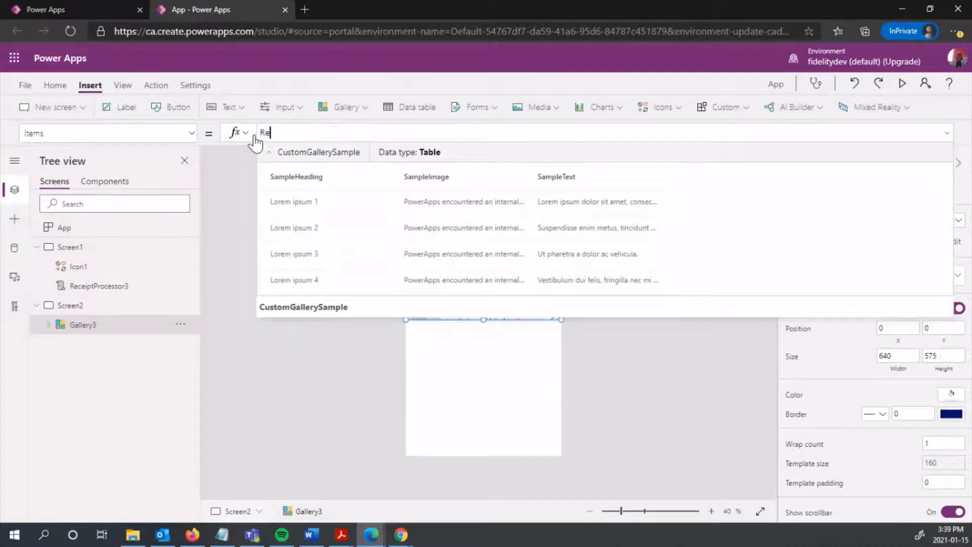
click(314, 197)
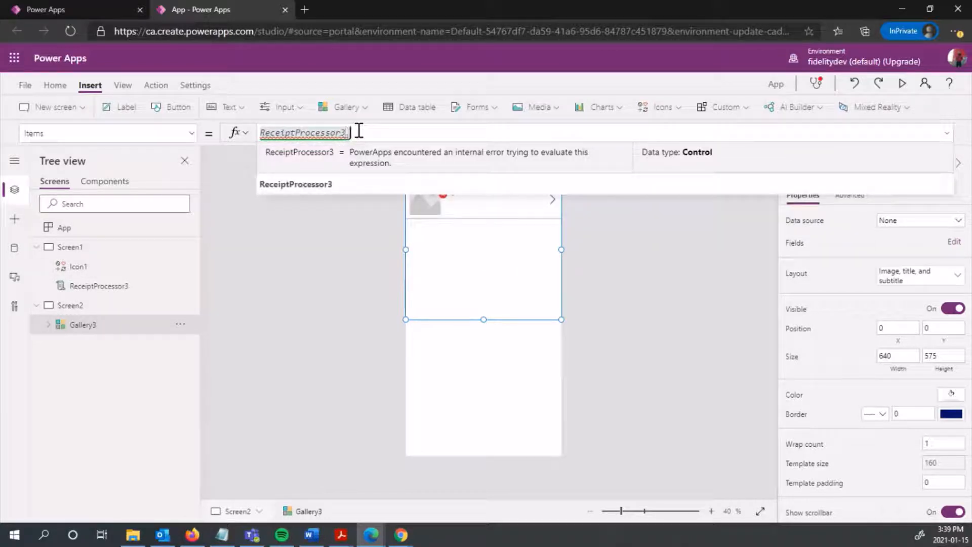
text(.)
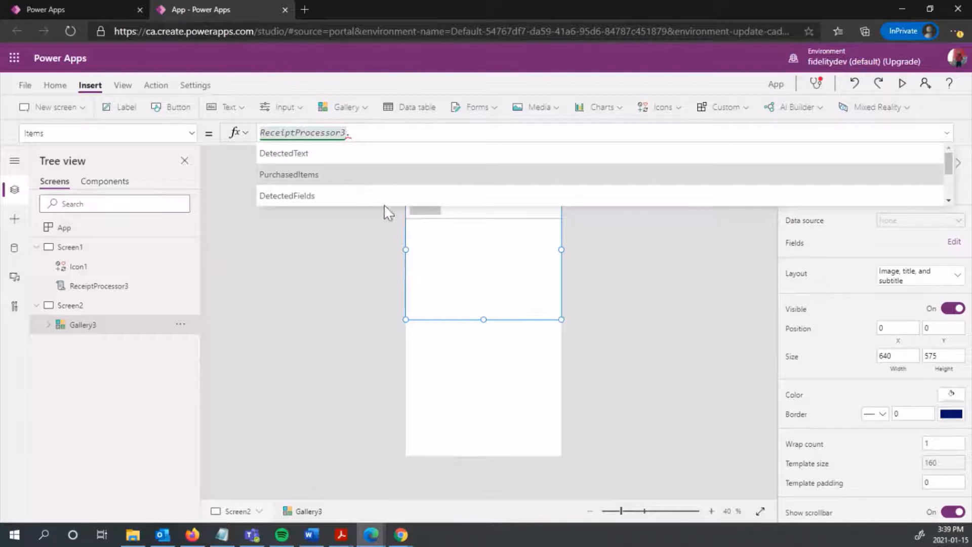
key(Tab)
click(608, 303)
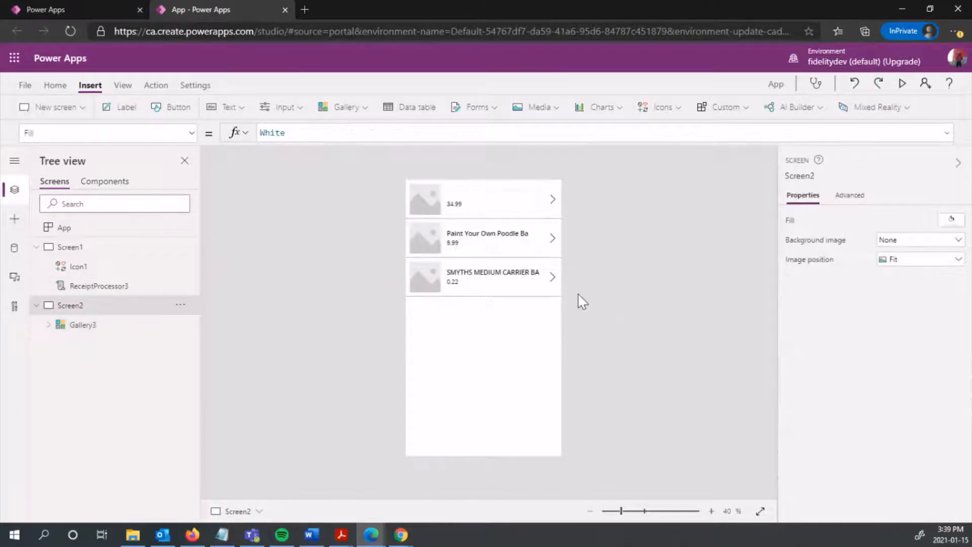
click(509, 231)
click(495, 196)
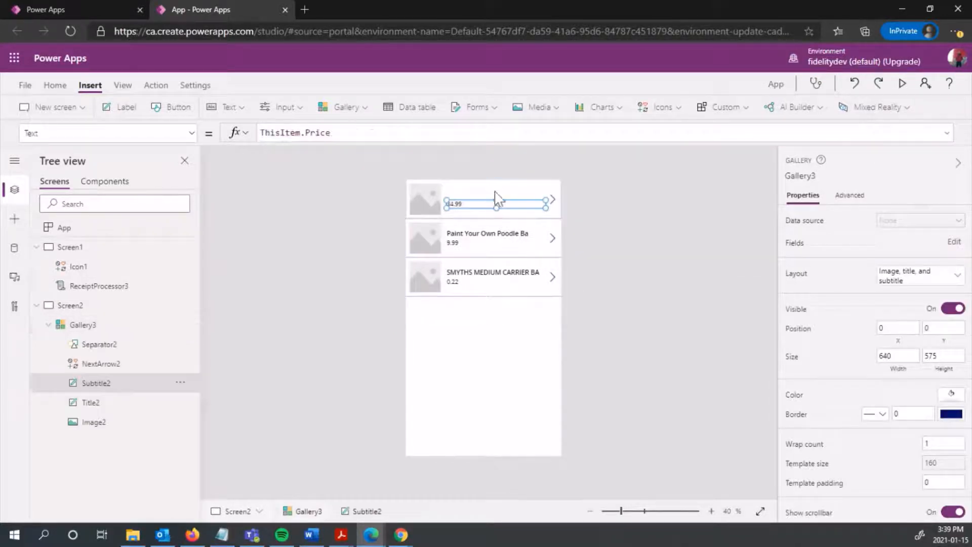
click(420, 212)
click(421, 213)
click(527, 276)
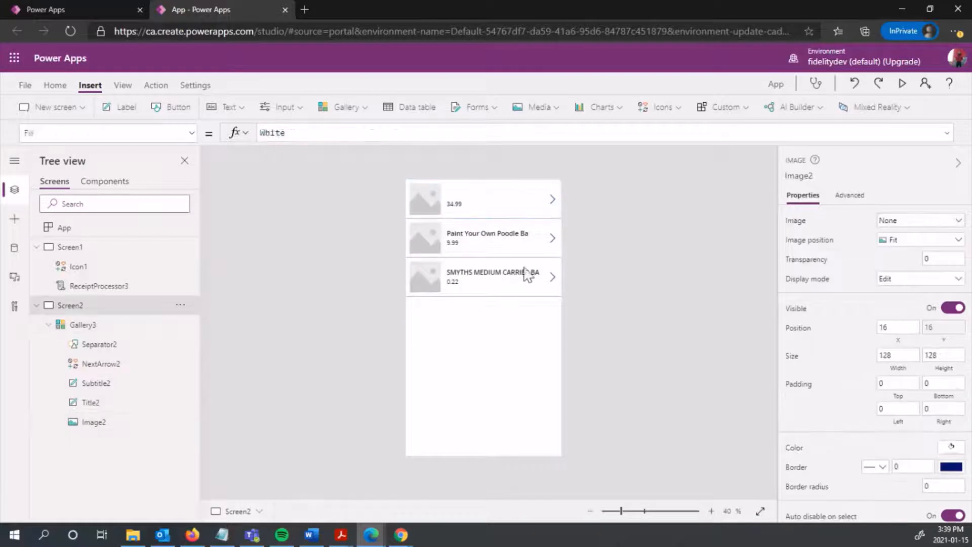
Move the gallery down to a Y position of 98, leaving a blank strip above it.
click(481, 297)
drag(473, 282, 481, 305)
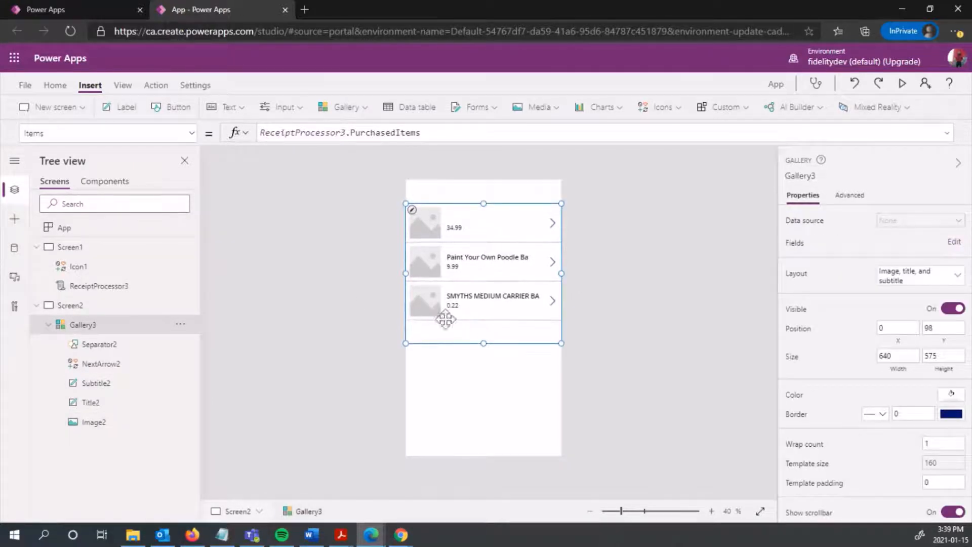
click(347, 106)
click(360, 114)
click(603, 222)
Delete the image, title, subtitle and next arrow from the gallery's template, keeping only the separator.
click(430, 218)
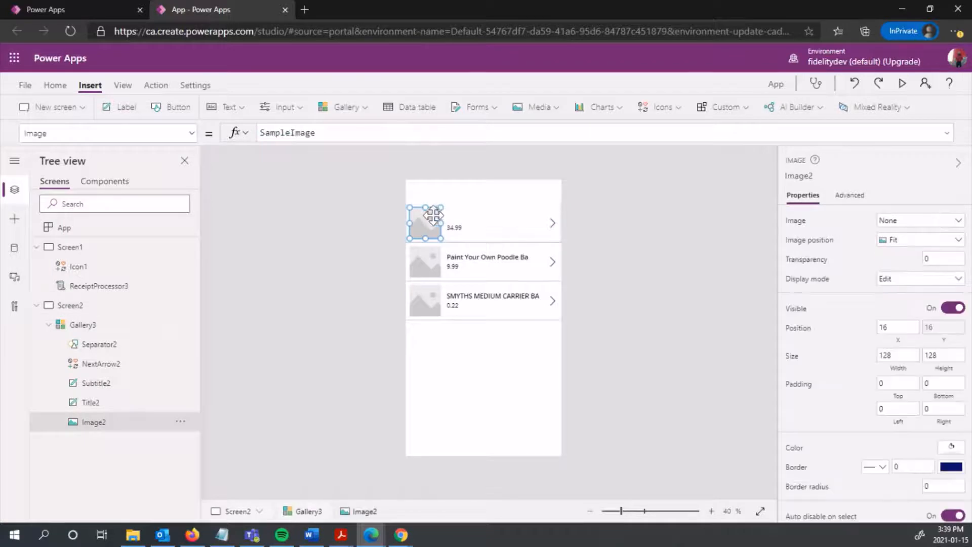
click(407, 257)
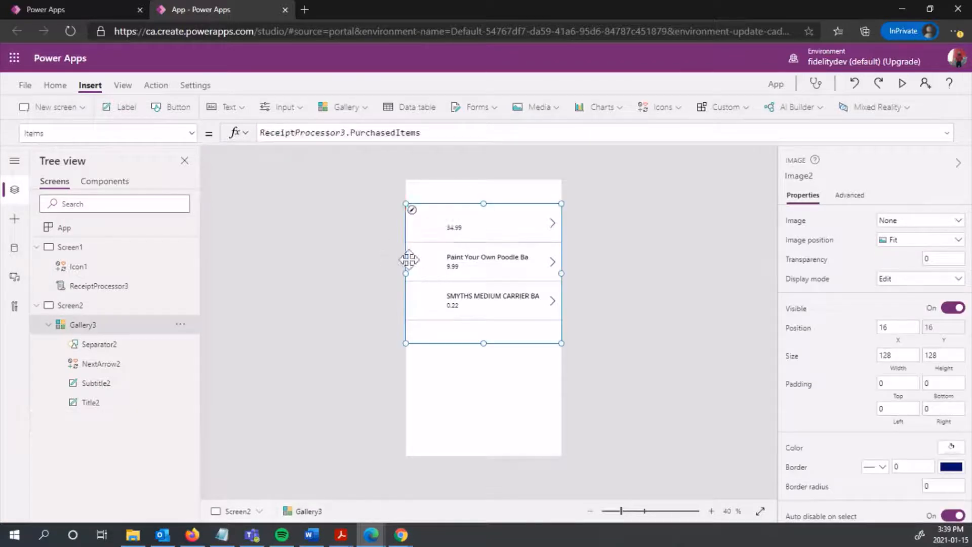
click(403, 210)
click(429, 228)
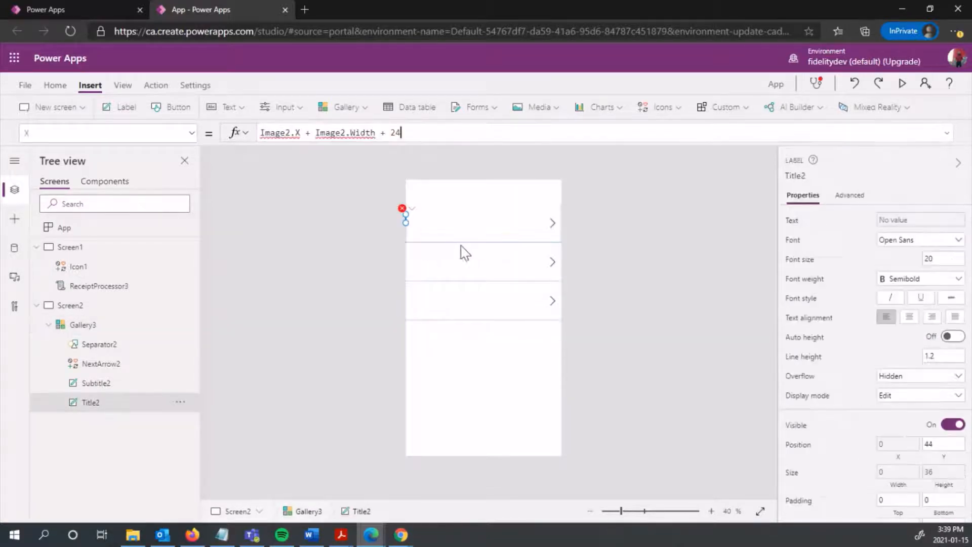
click(180, 402)
click(200, 322)
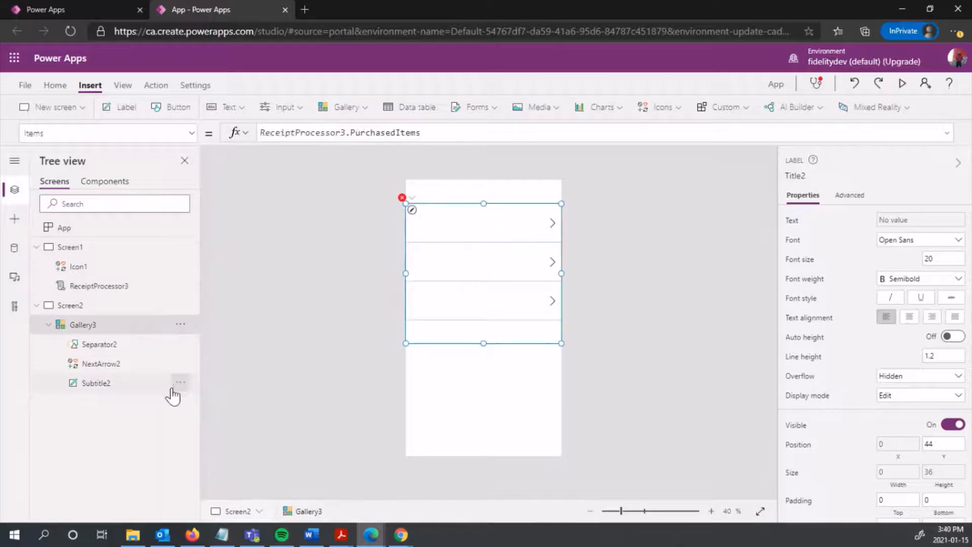
click(180, 383)
click(207, 326)
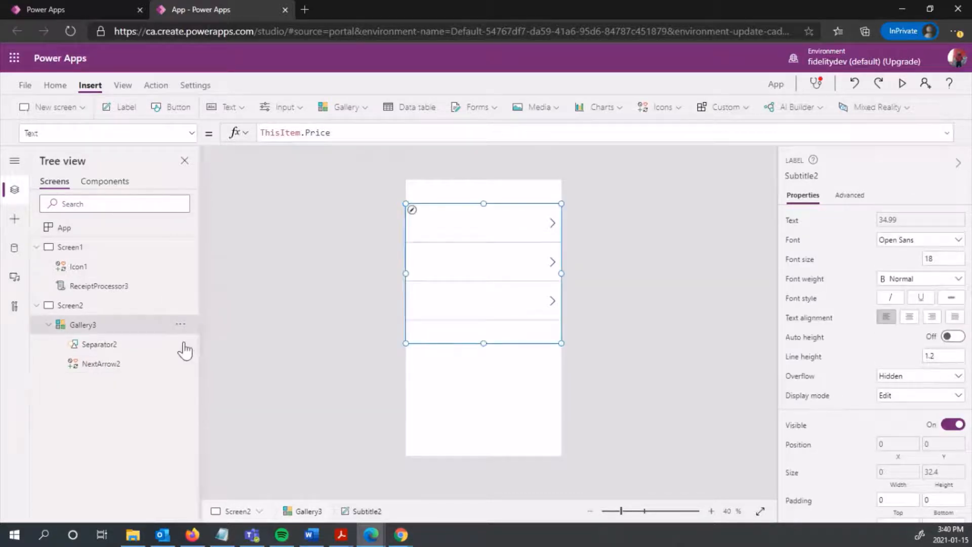
click(179, 349)
click(180, 363)
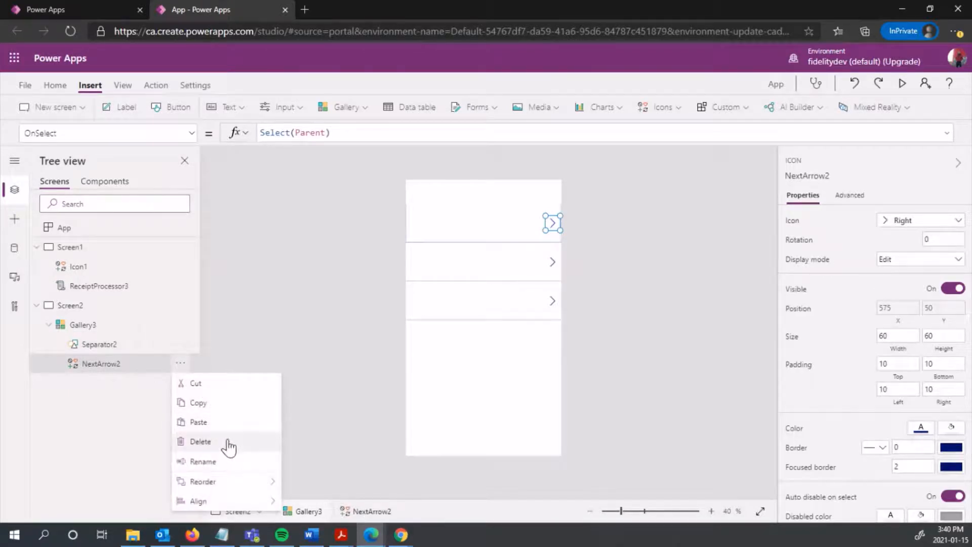
click(228, 441)
Move the gallery down to a Y position of 156 and add a label at 0, 115 above it reading "Puchased items".
click(448, 242)
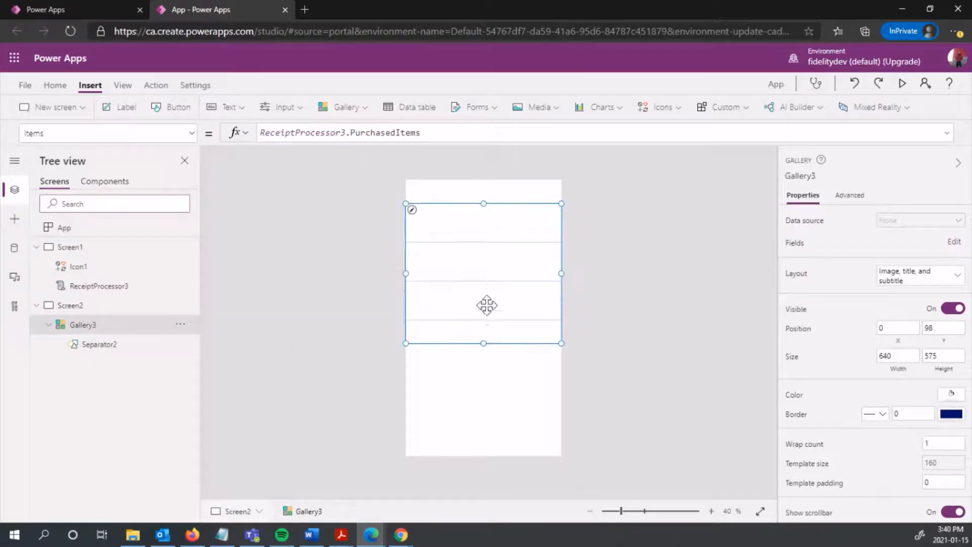
mouse_move(476, 263)
mouse_down()
mouse_move(479, 299)
mouse_move(478, 276)
mouse_up()
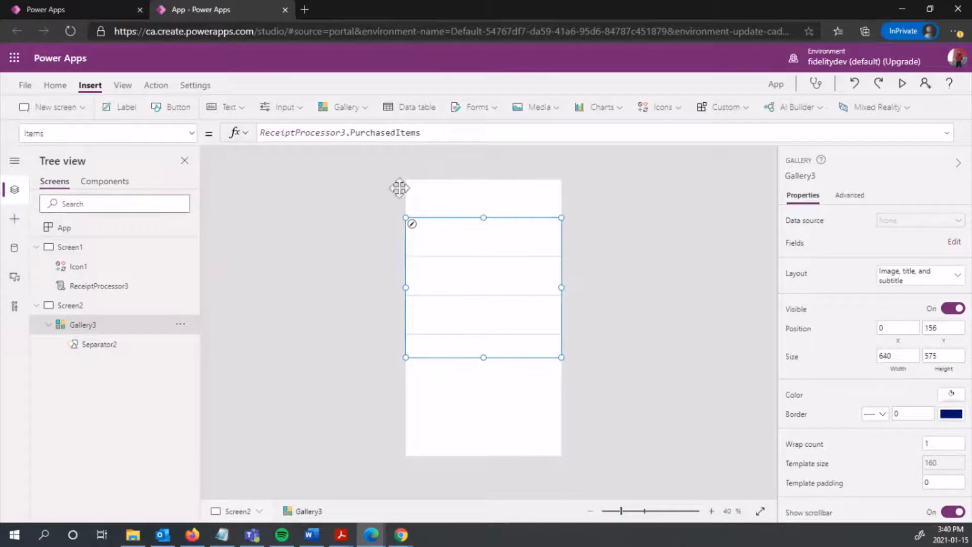
click(455, 195)
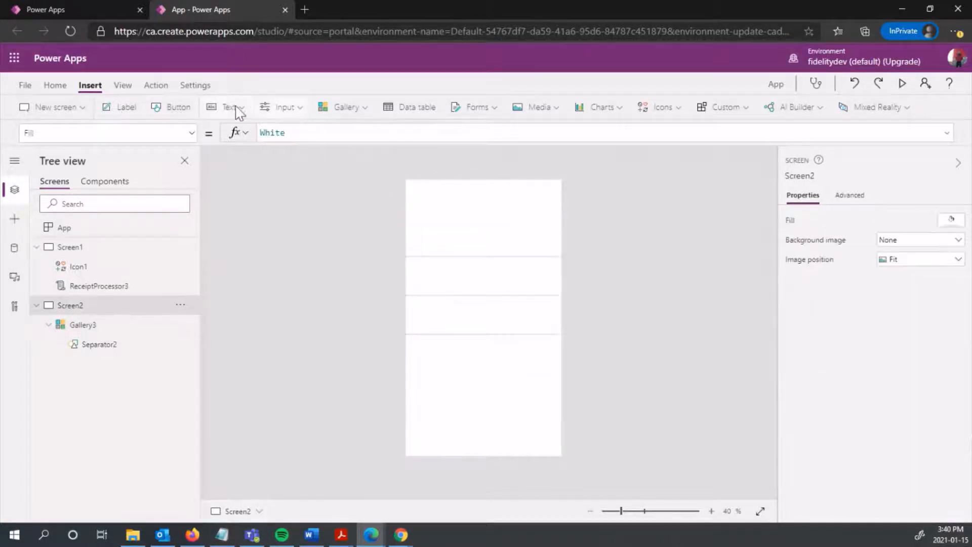
click(133, 107)
drag(454, 201, 445, 219)
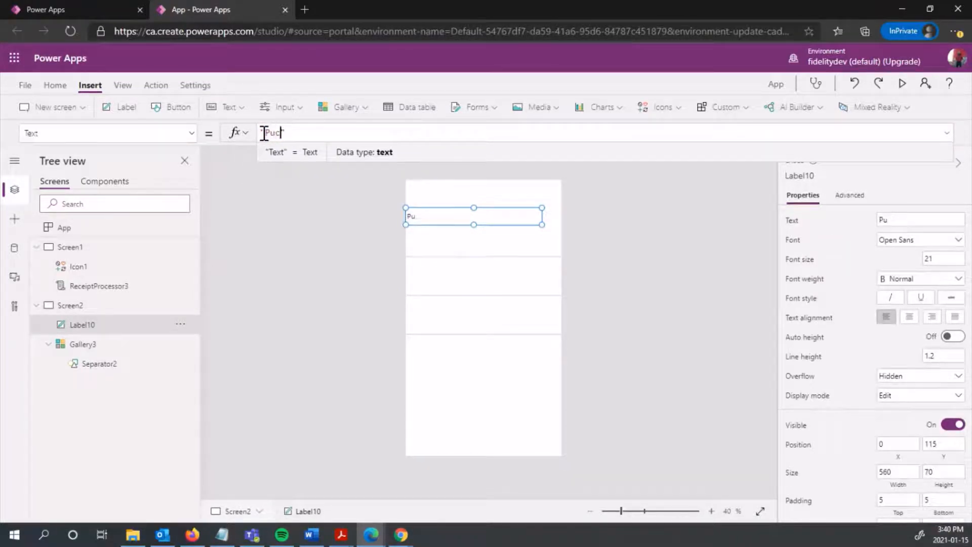
text(hased ite)
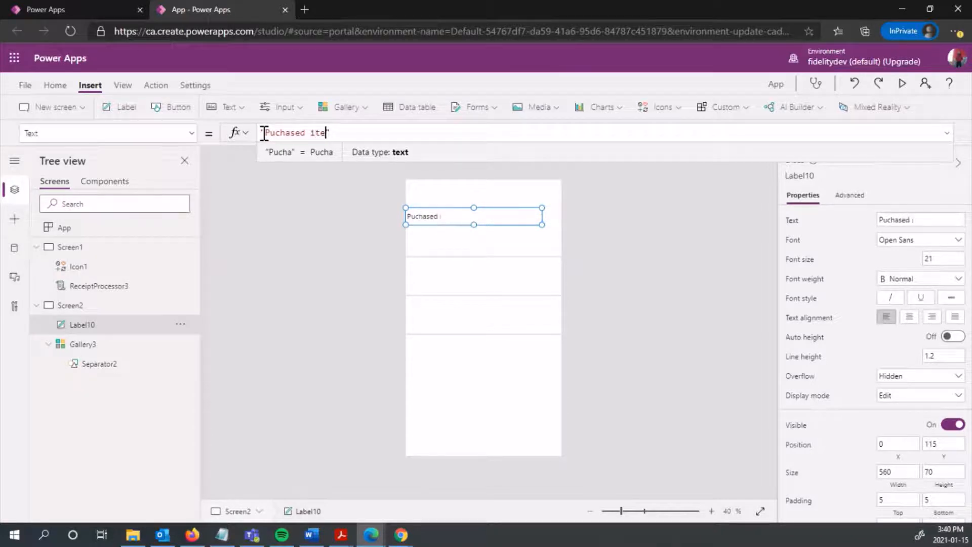
text(ms)
click(582, 211)
Insert a label into the gallery's template and move it to position 0, 6.
click(496, 243)
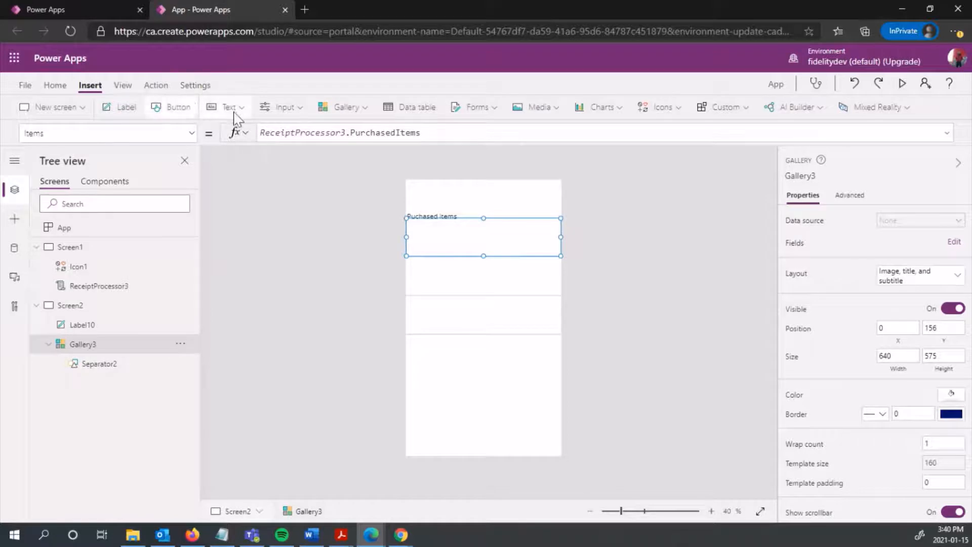
click(124, 107)
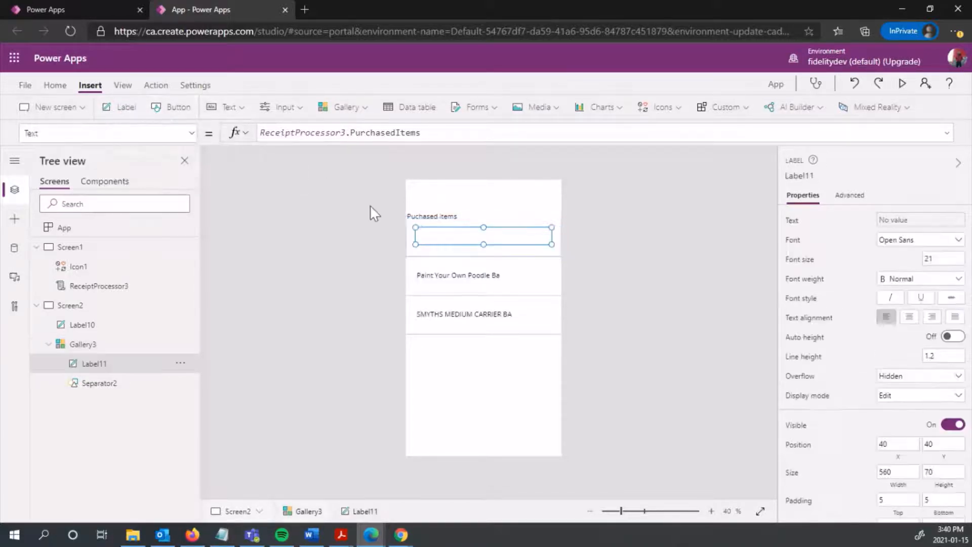
drag(455, 245, 444, 235)
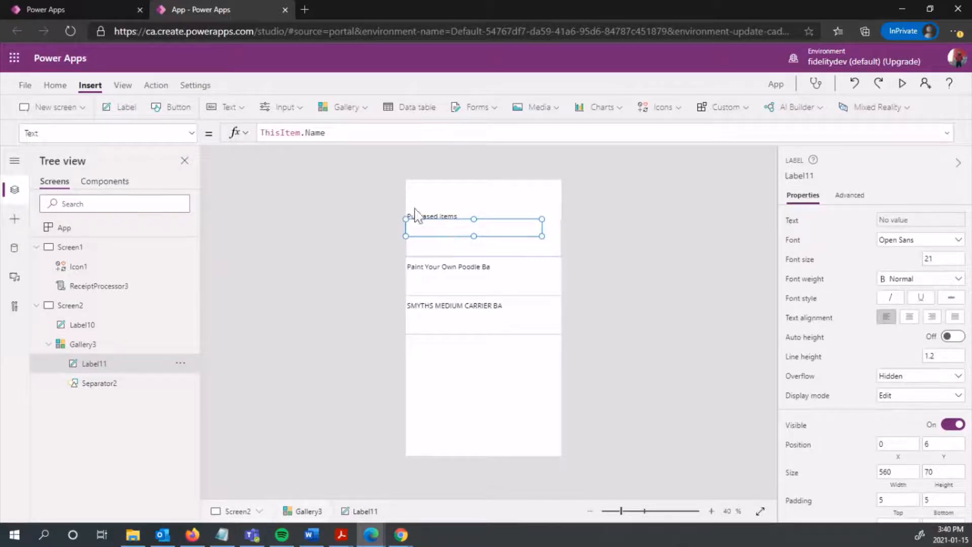
Set the text of the label in the gallery's template to "Item Name:".
drag(344, 129, 256, 132)
key(BackSpace)
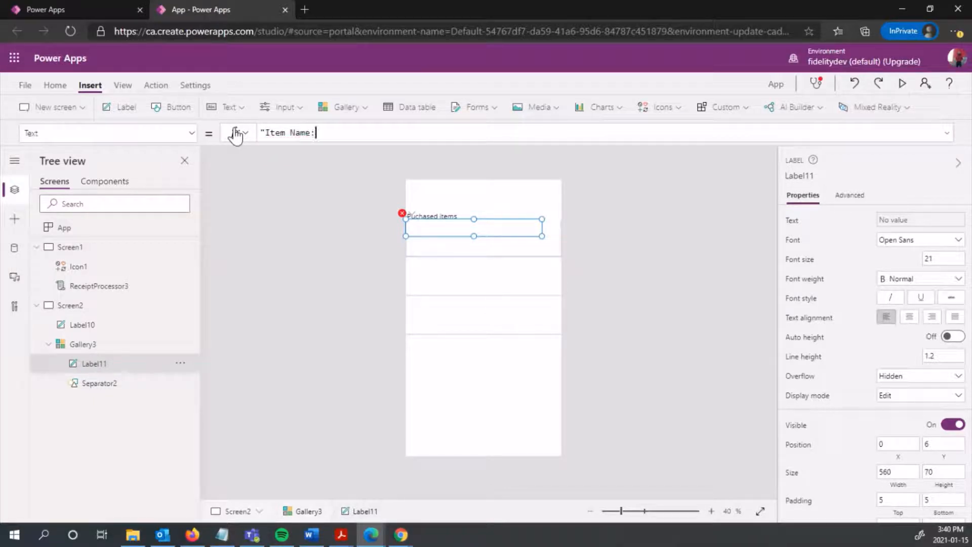
text(")
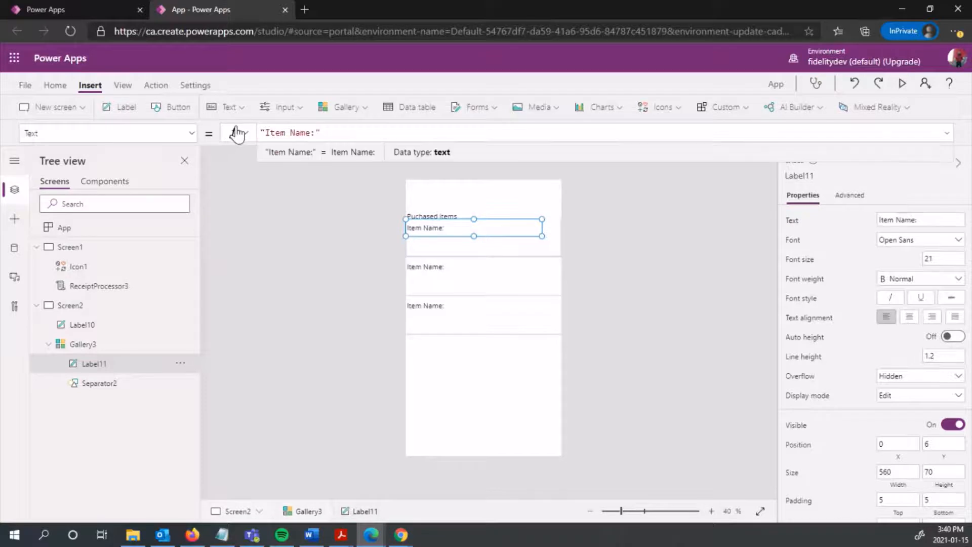
click(621, 248)
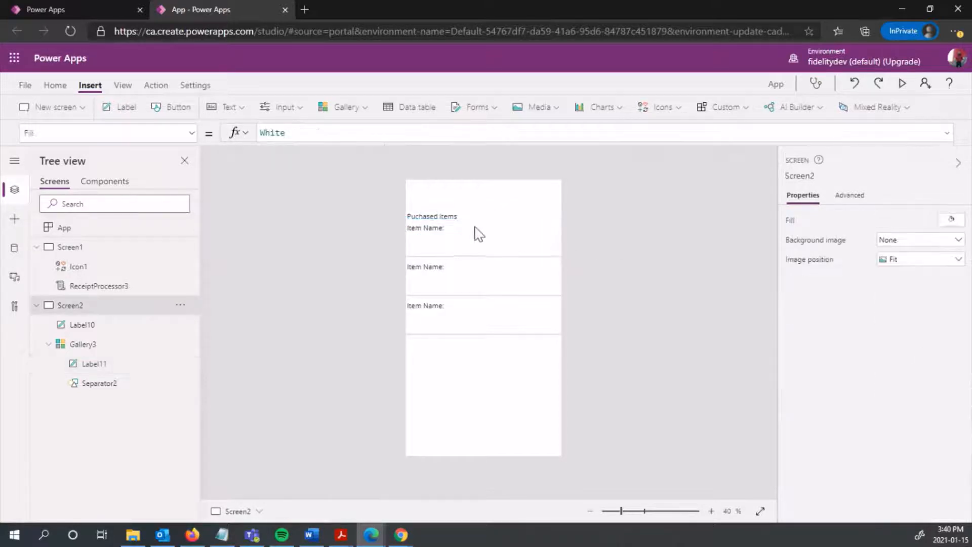
Duplicate the item name label in the gallery's template, set its text to "Item Price:" and move it to position 0, 90.
click(480, 231)
key(ctrl+v)
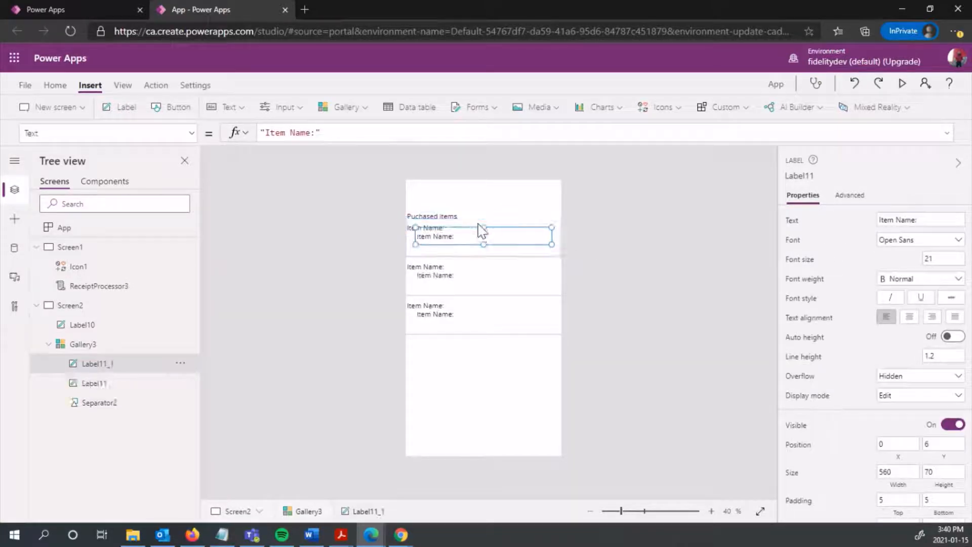
drag(443, 233, 434, 234)
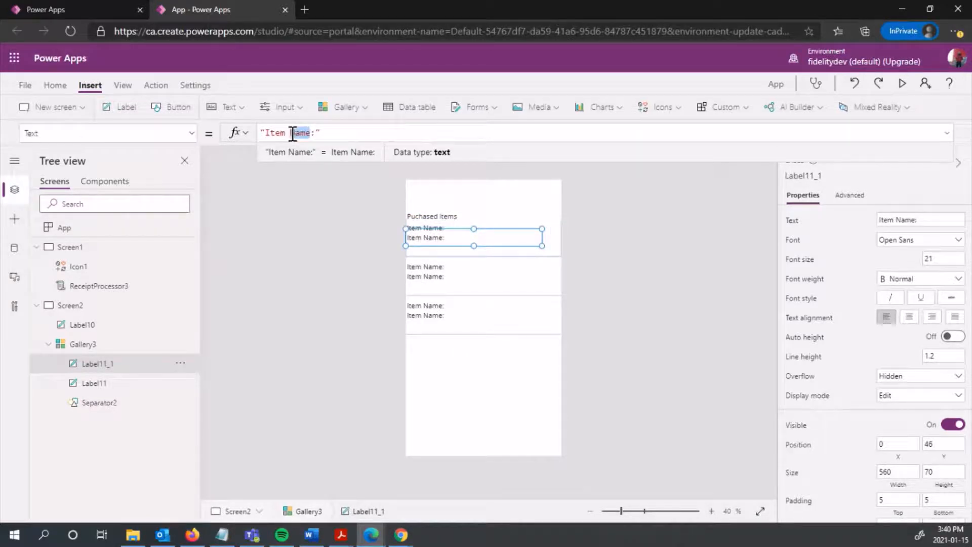
text(rice)
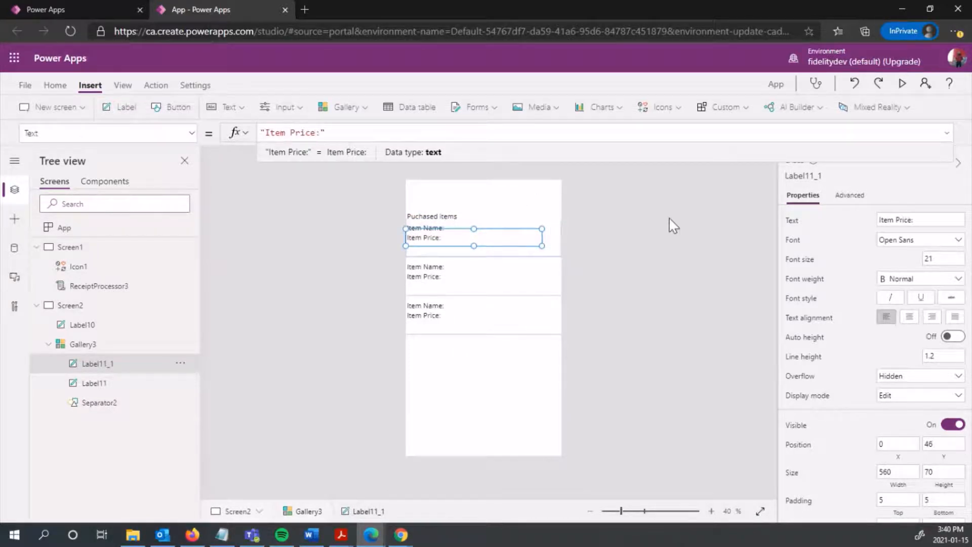
click(654, 243)
drag(462, 233, 459, 244)
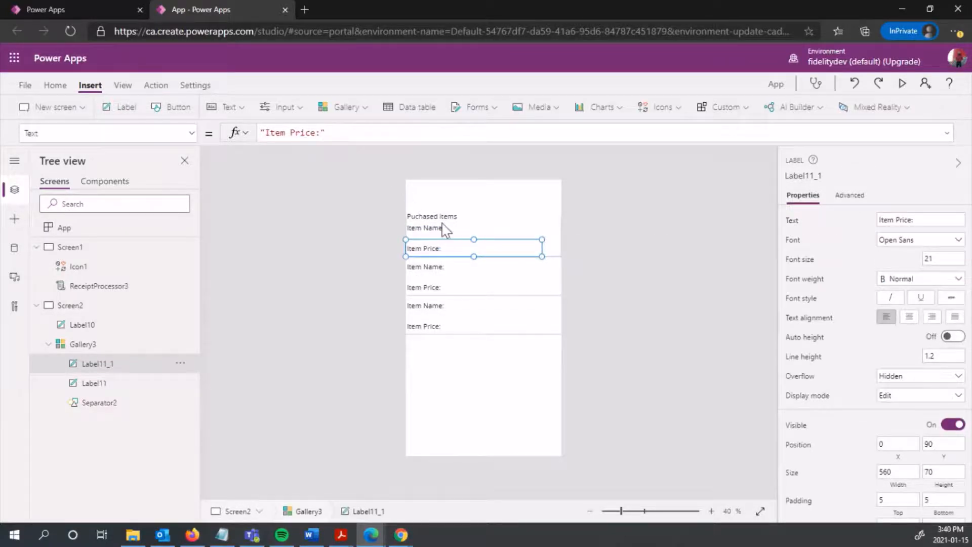
Add another copy of the label to the template, reading "Item Quantity:", at position 0, 48 between the name and price labels.
key(ctrl+v)
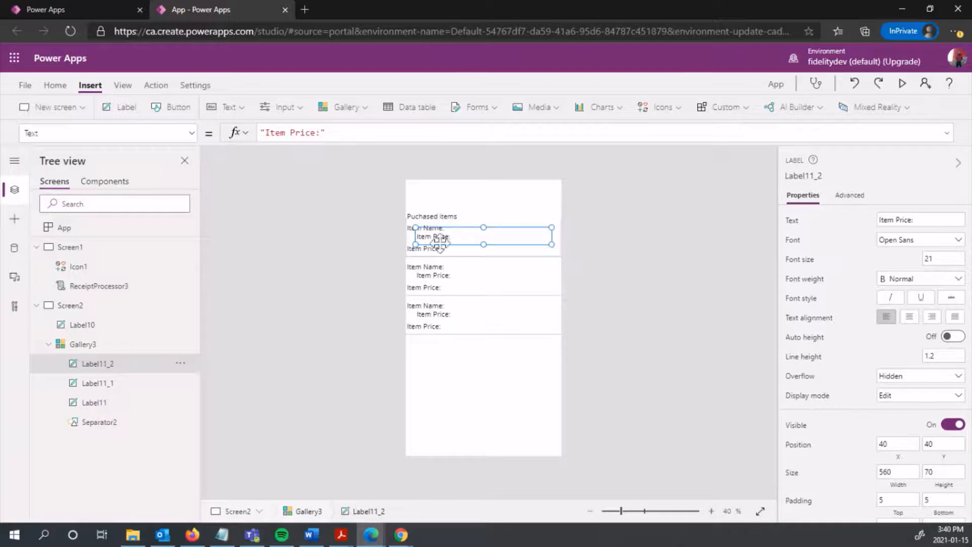
drag(440, 242, 424, 234)
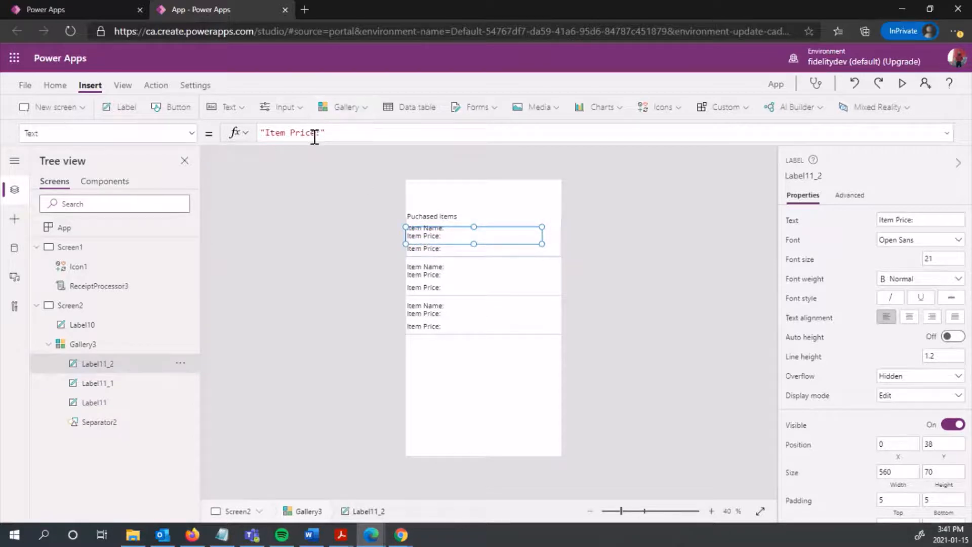
drag(298, 134, 294, 132)
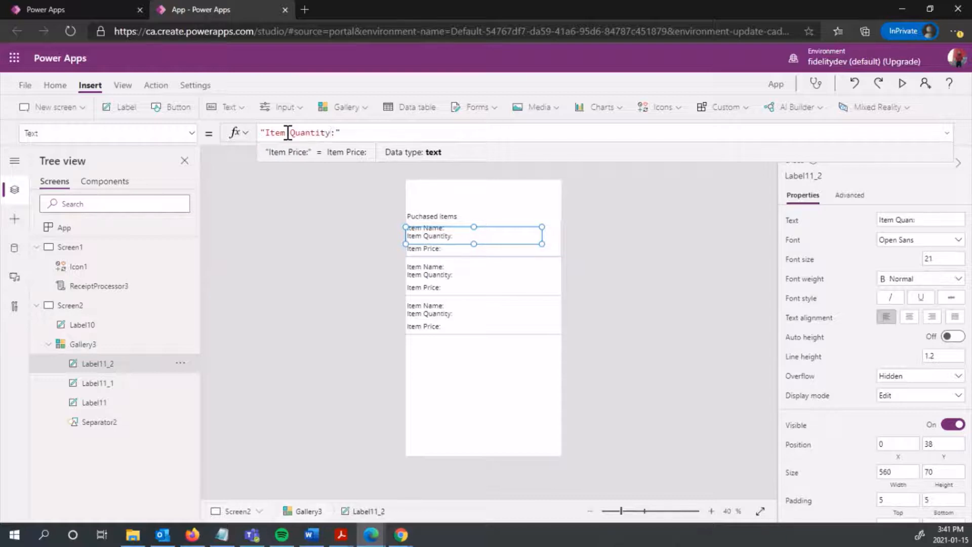
click(676, 220)
click(439, 235)
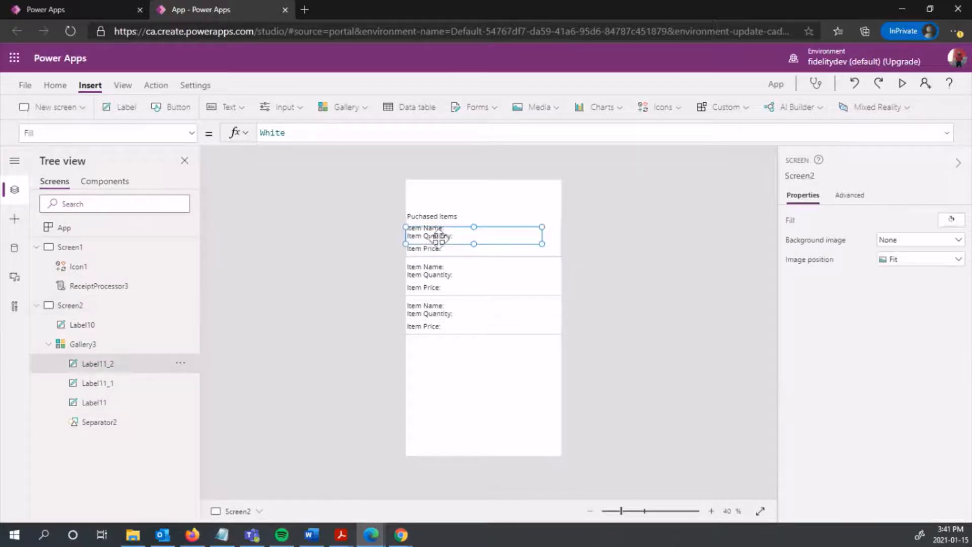
drag(435, 236, 433, 237)
click(624, 234)
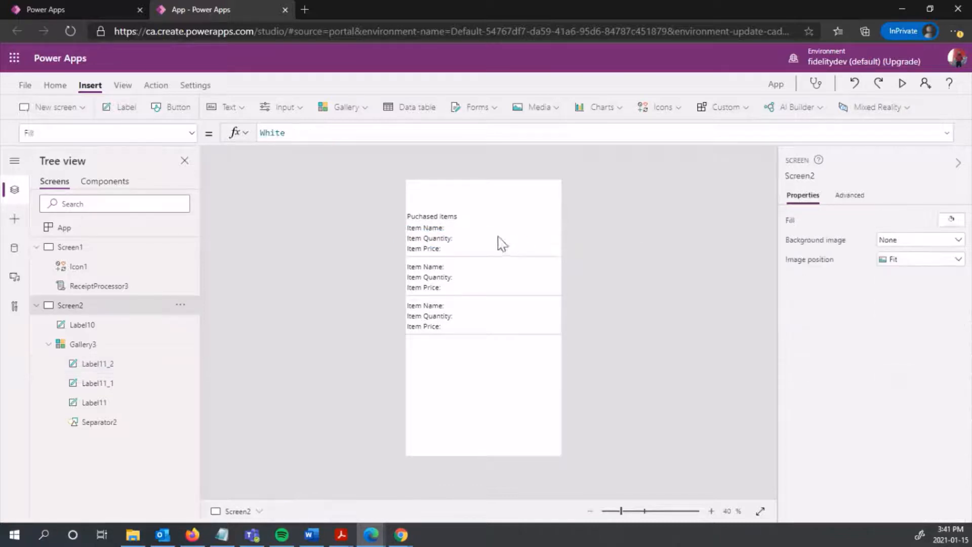
click(453, 238)
click(501, 232)
click(460, 226)
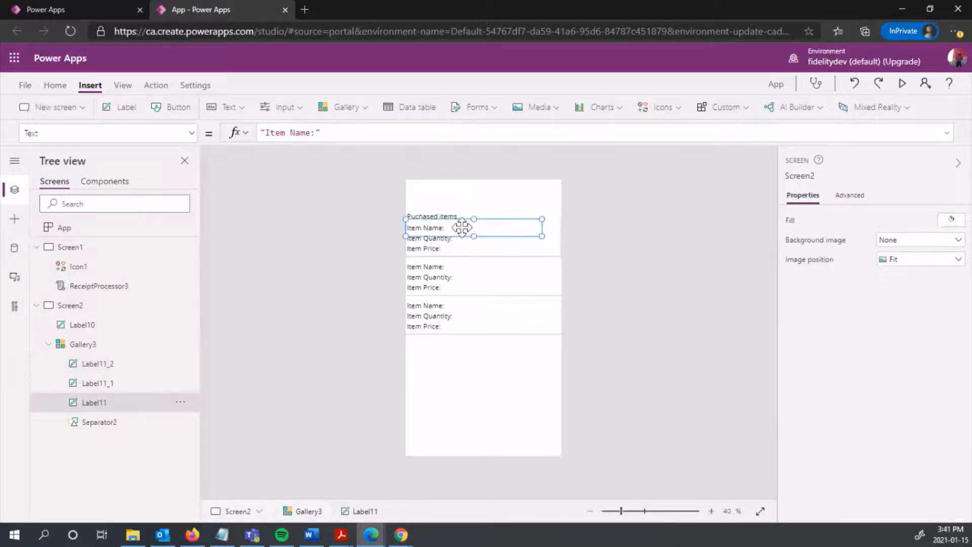
click(440, 238)
click(582, 219)
Insert a text input into the gallery's template and shrink it to fit to the right of the labels.
click(458, 226)
click(283, 108)
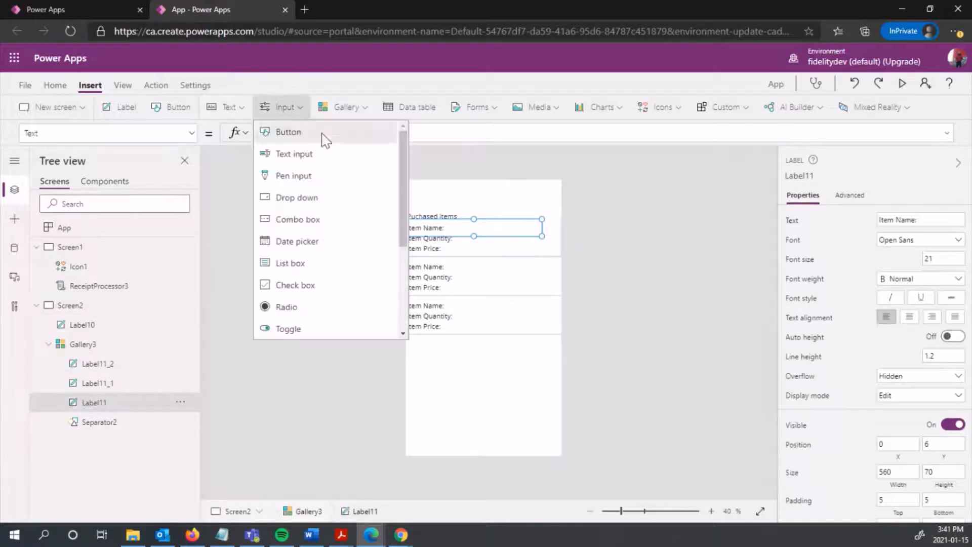
click(330, 161)
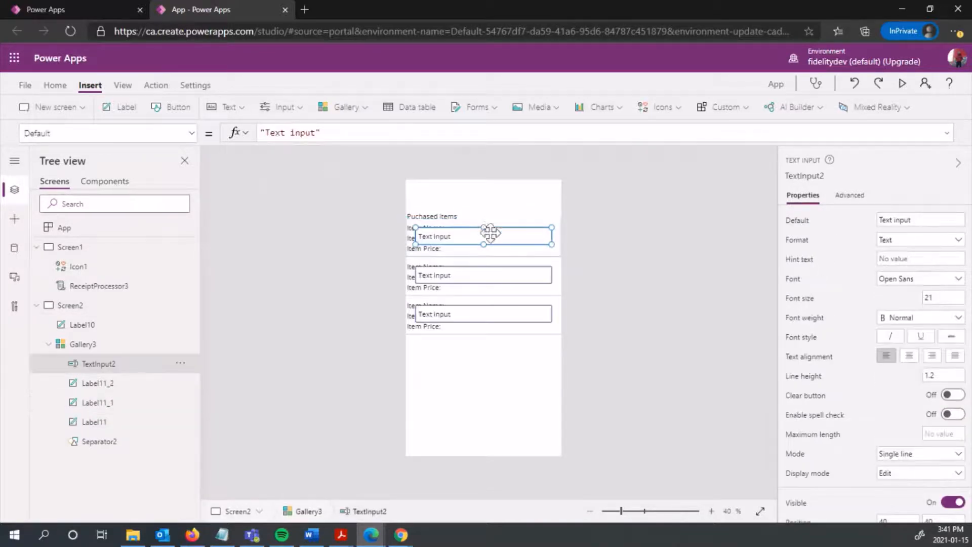
drag(491, 233, 521, 231)
click(484, 226)
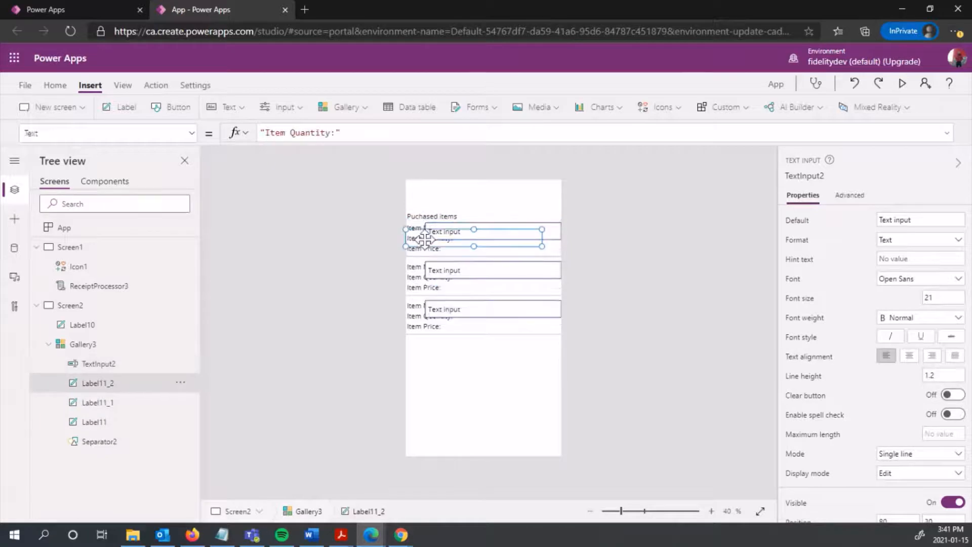
click(495, 231)
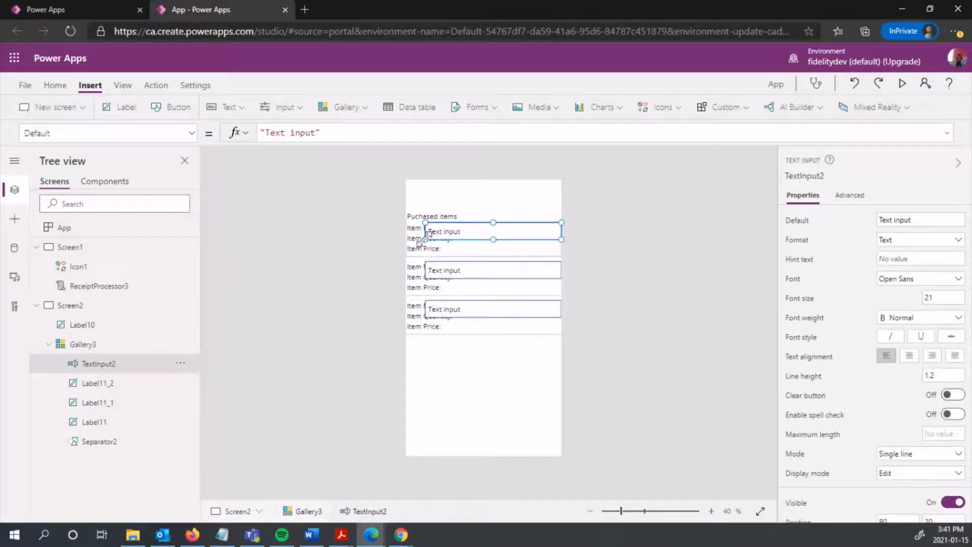
drag(424, 237, 504, 228)
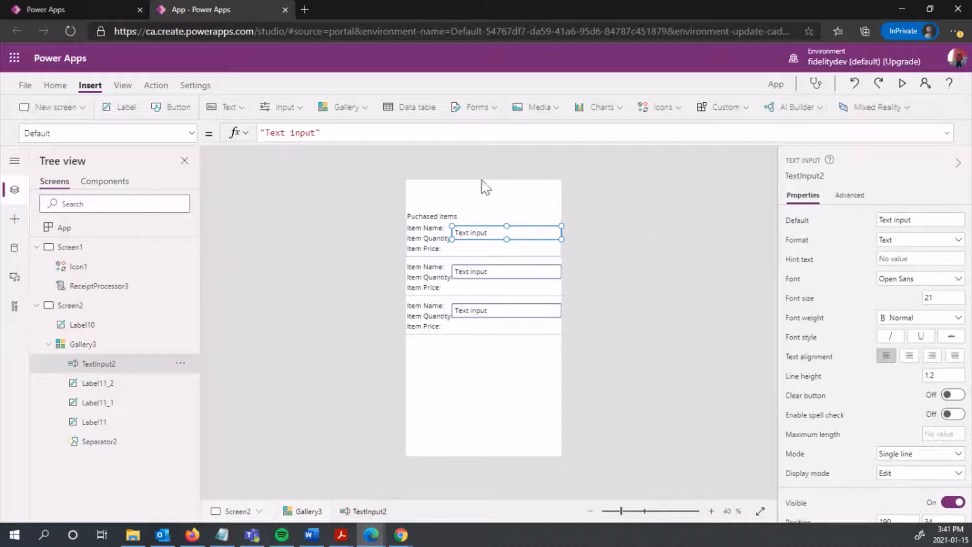
Set the text input's default value to ThisItem.Name and align it with the Item Name label.
drag(333, 130, 232, 134)
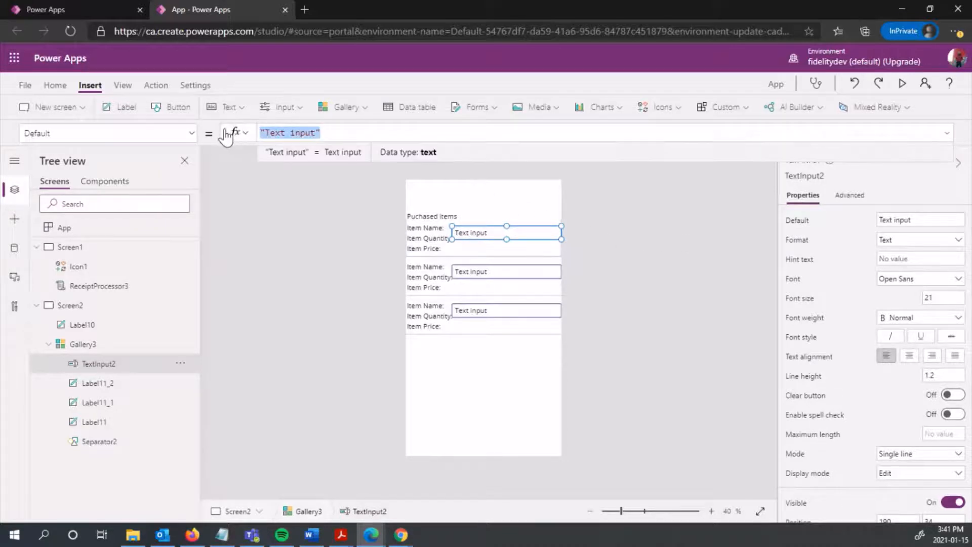
text(Thisi)
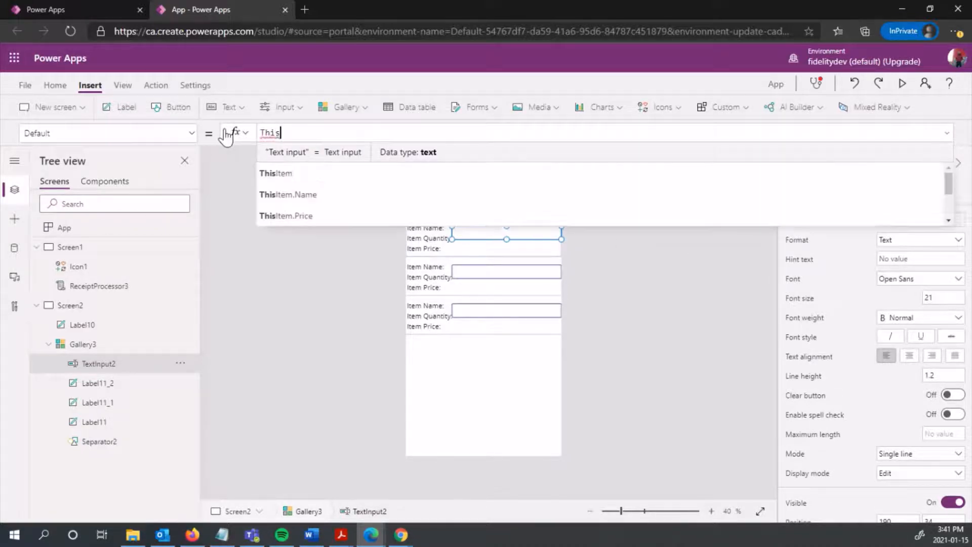
click(289, 173)
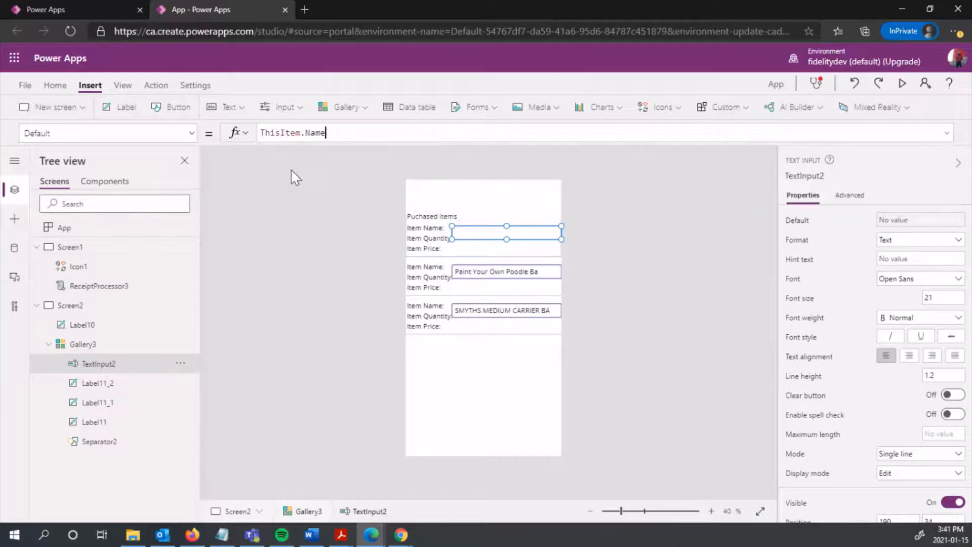
drag(491, 230, 496, 226)
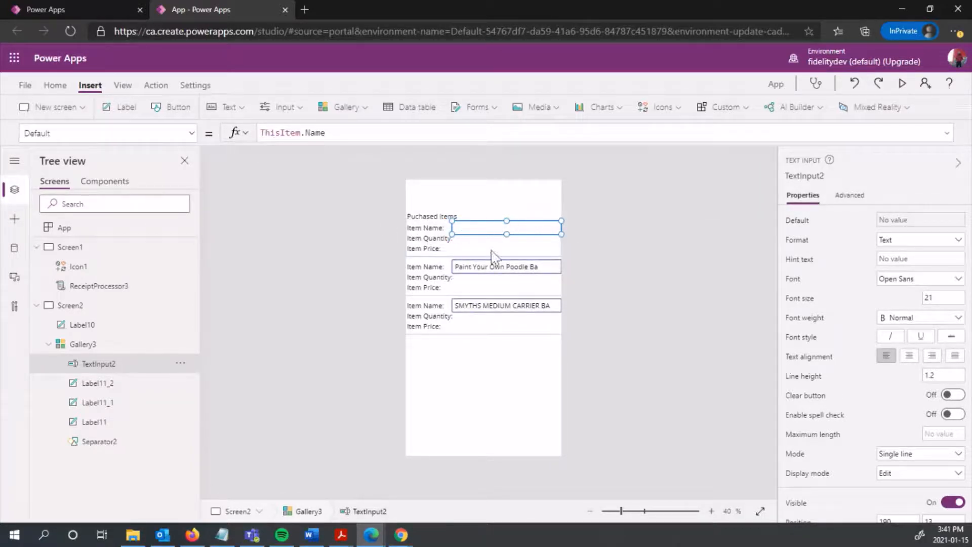
Examine the scanned receipt in the receipt processor on Screen1, then return to the gallery on Screen2.
click(104, 287)
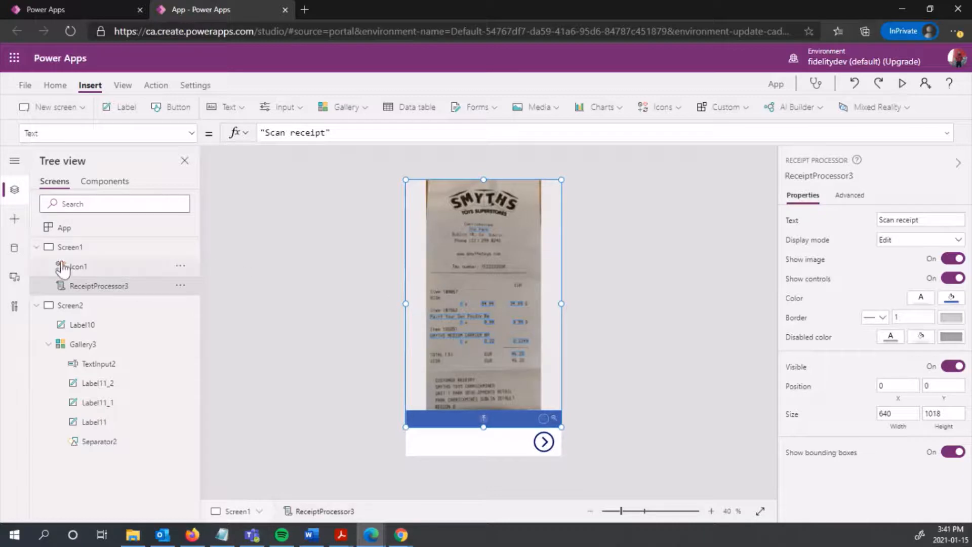
click(79, 307)
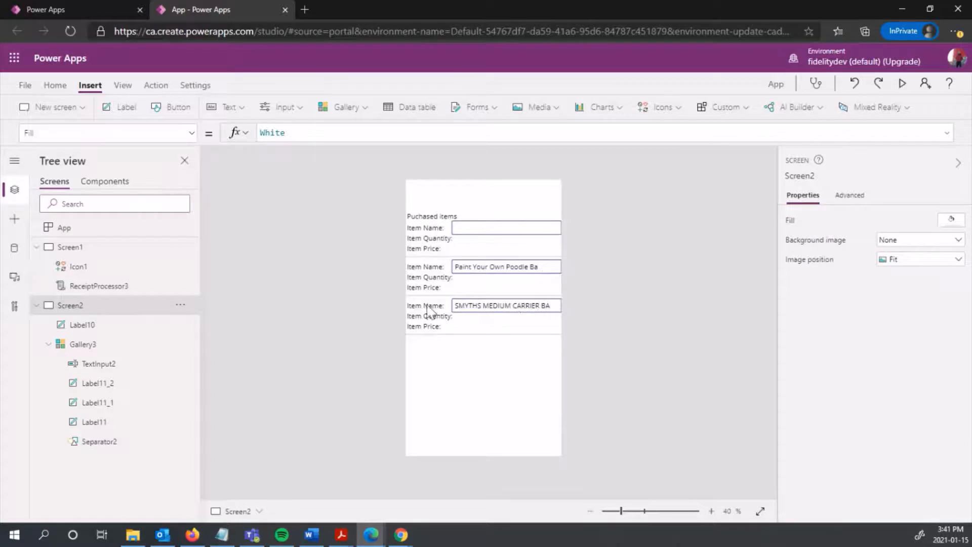
click(481, 223)
click(508, 230)
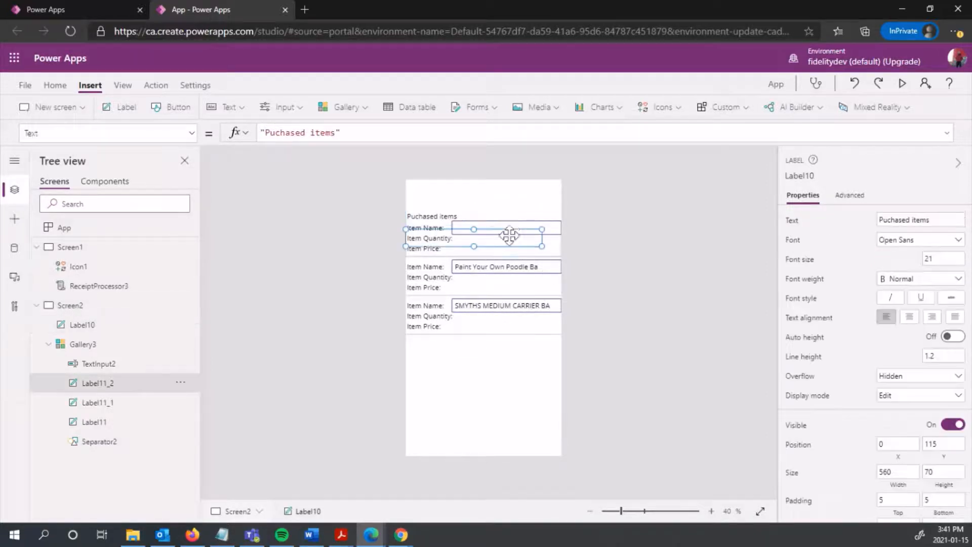
click(529, 226)
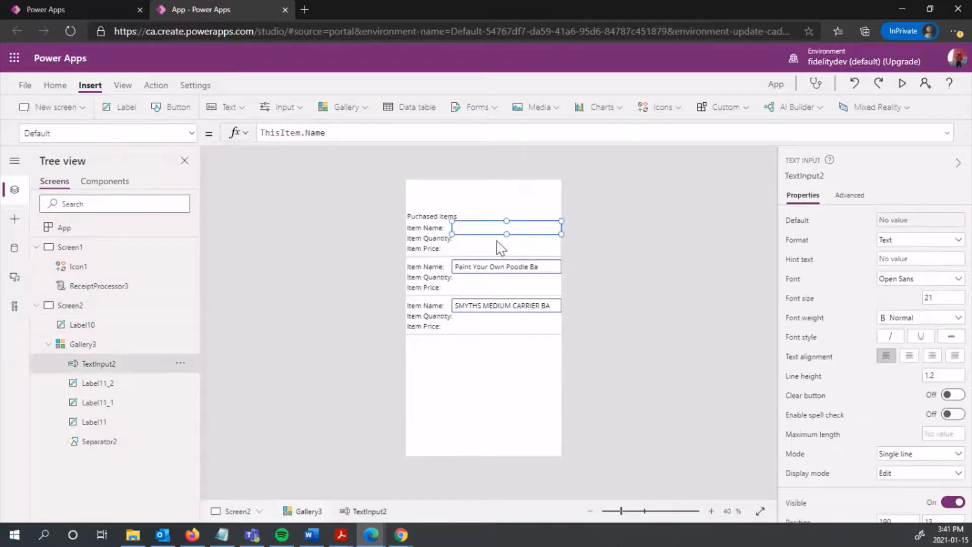
click(500, 243)
Duplicate the item name text input, place the copy beside the Item Quantity label and enter ThisItem.Quantity as its default value.
click(549, 225)
key(ctrl+c)
key(ctrl+v)
drag(497, 226, 538, 241)
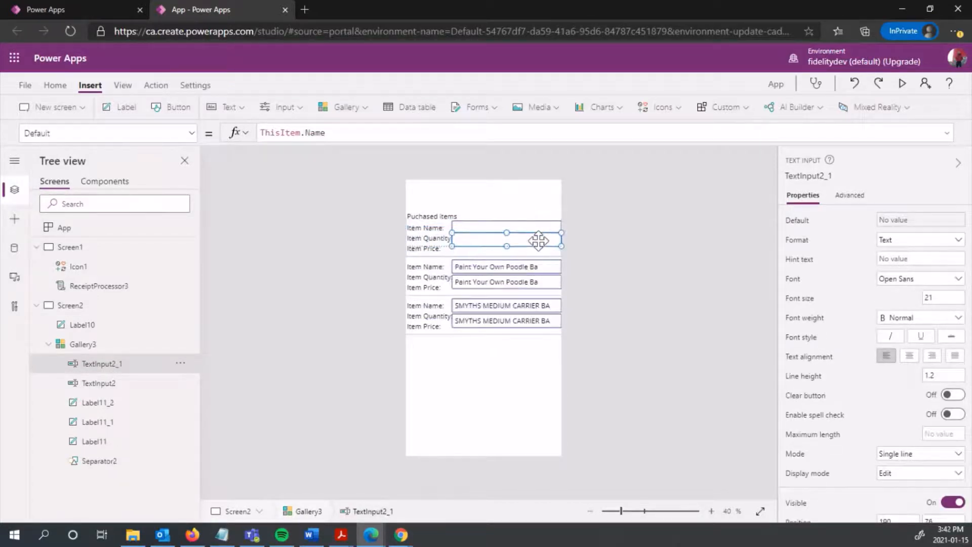
drag(338, 130, 306, 133)
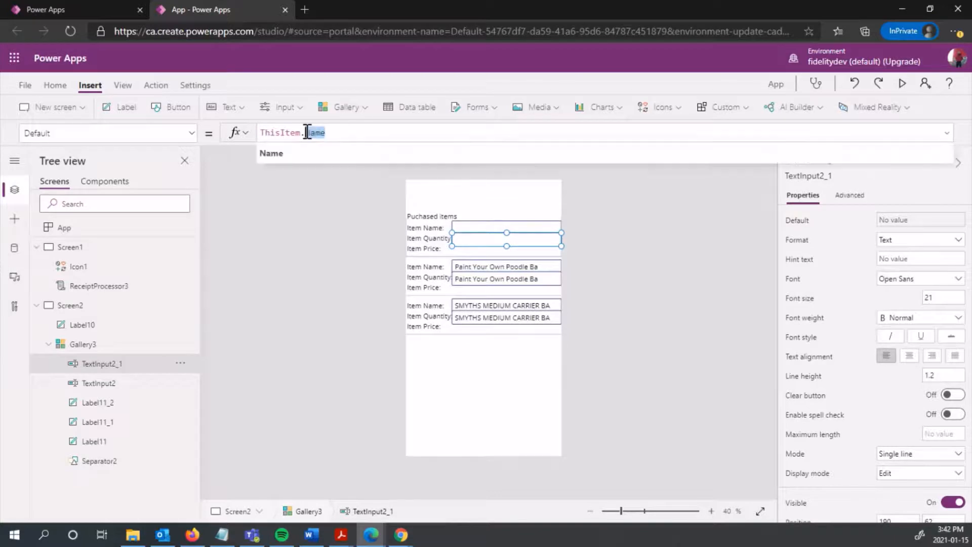
text(Quant)
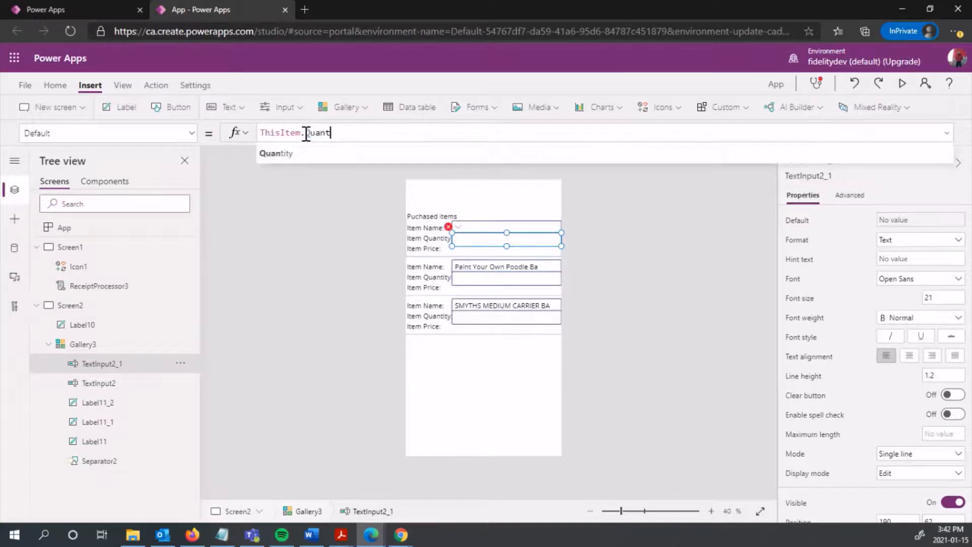
click(308, 151)
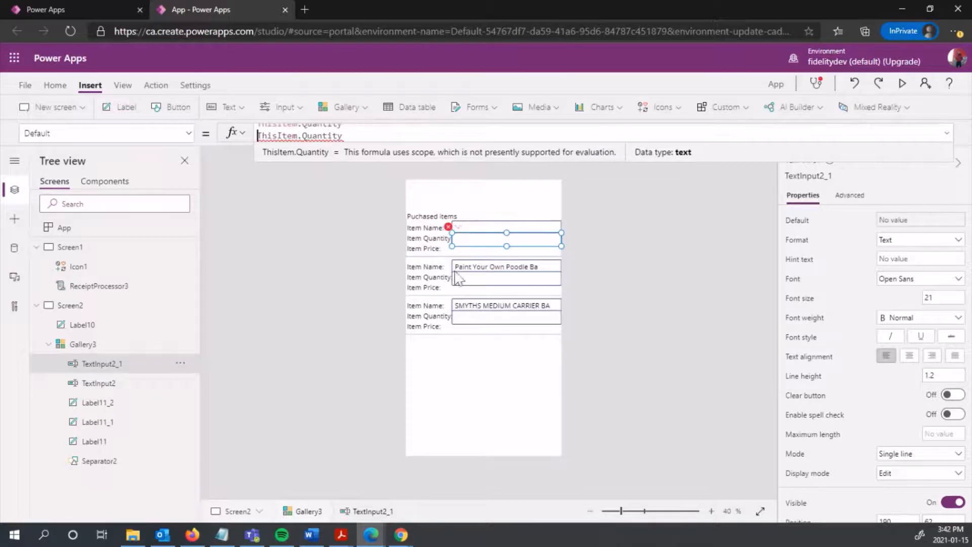
Remove the repeated ThisItem.Quantity line from the quantity input's default formula and realign the input with the Item Quantity label.
click(499, 236)
drag(500, 236, 499, 247)
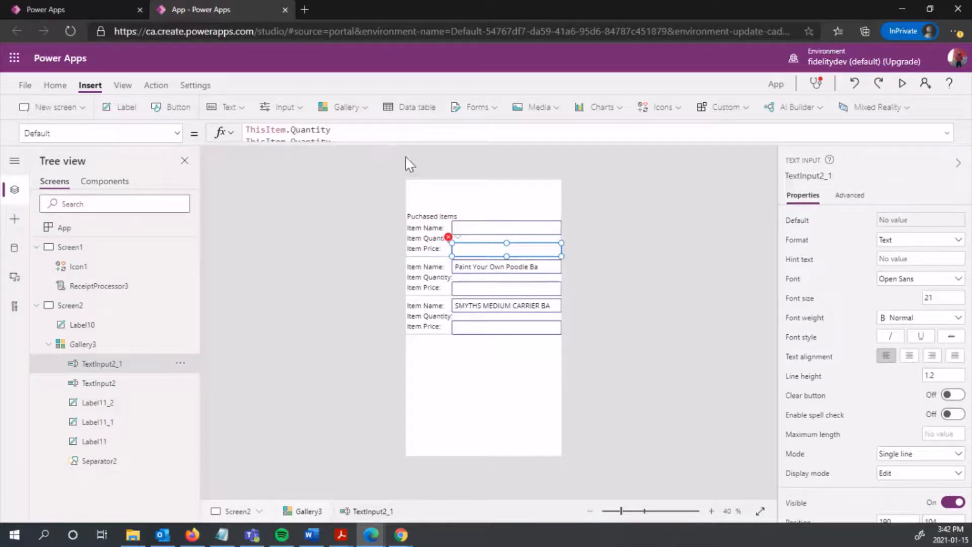
click(362, 143)
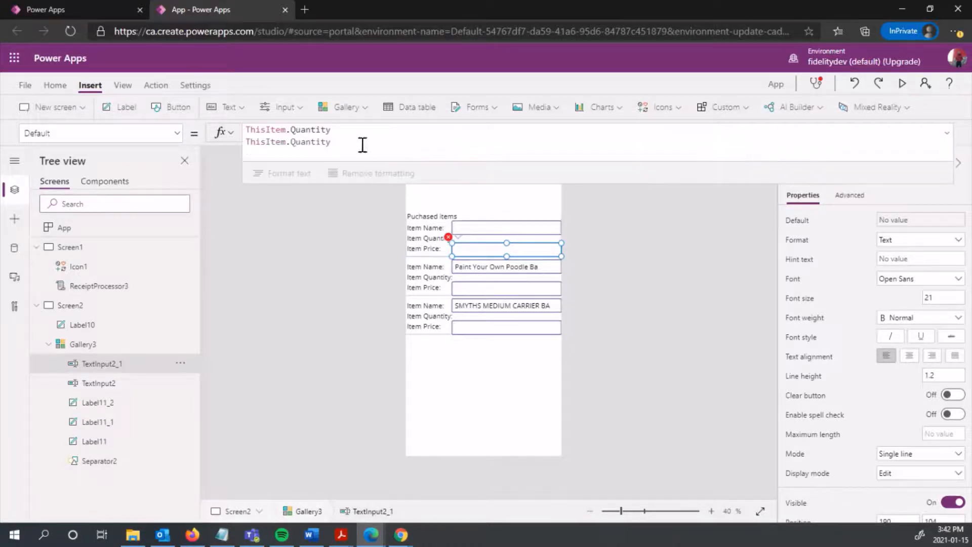
drag(362, 144, 214, 144)
key(BackSpace)
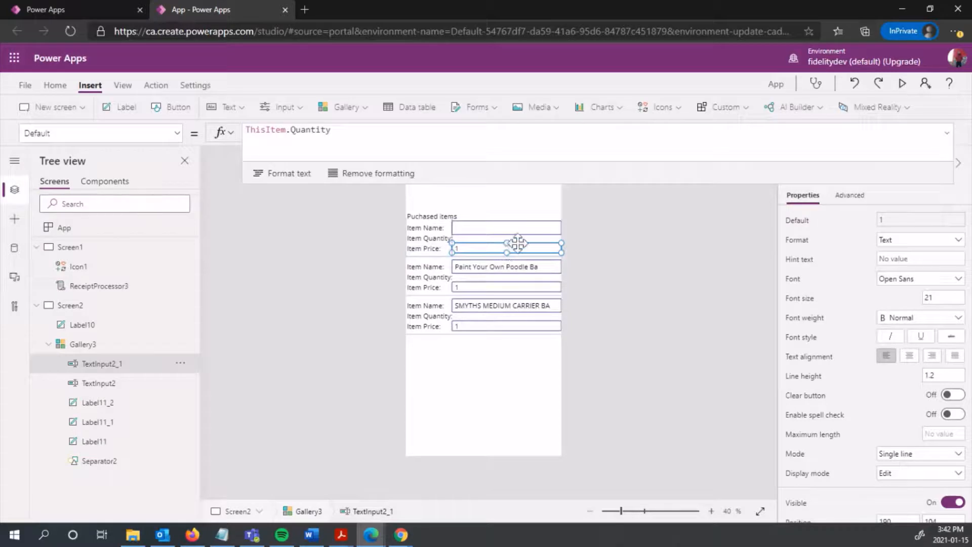
drag(518, 243, 516, 238)
Increase the height of the purchased items gallery by extending its lower edge.
click(494, 255)
click(483, 358)
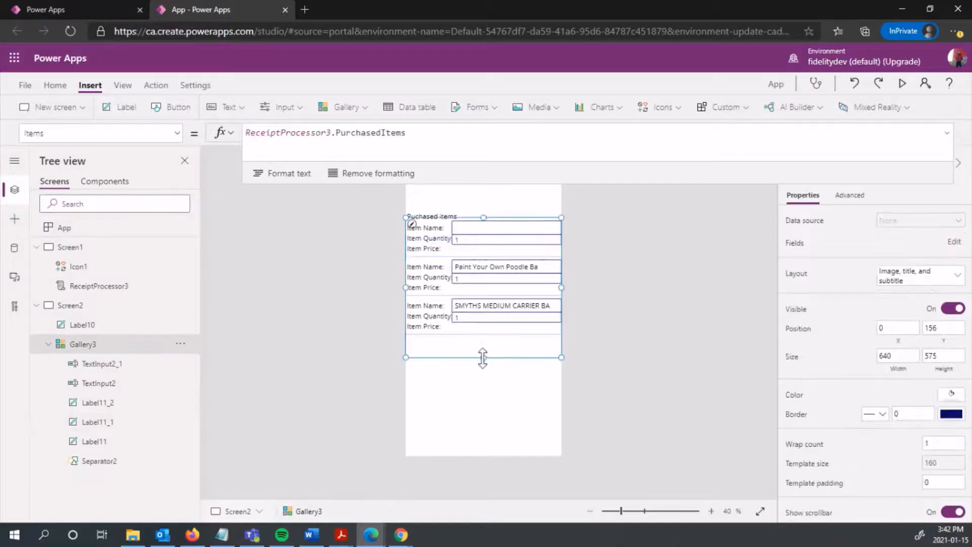
click(487, 390)
click(483, 357)
drag(483, 358, 483, 377)
click(441, 249)
click(441, 251)
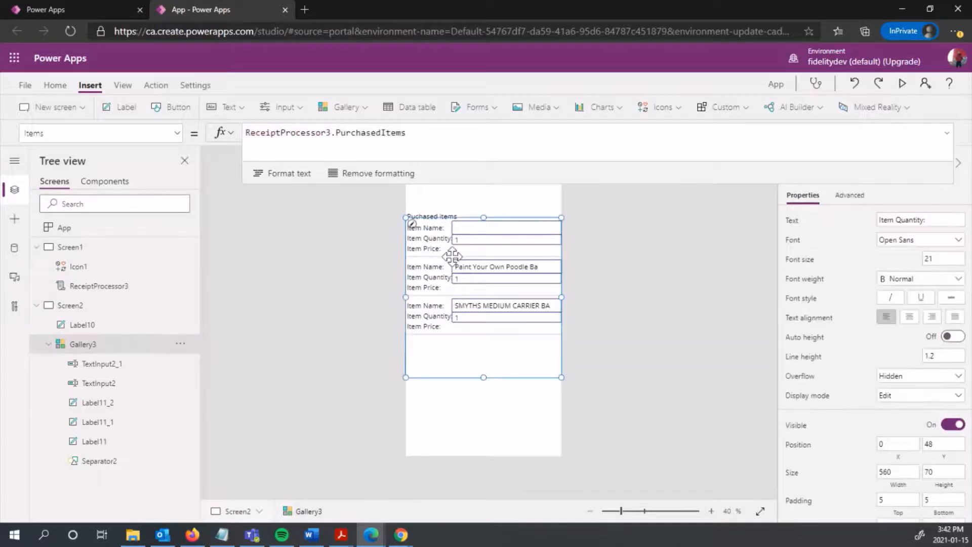
Set the TemplateSize of the purchased items gallery to 200.
click(472, 255)
click(112, 346)
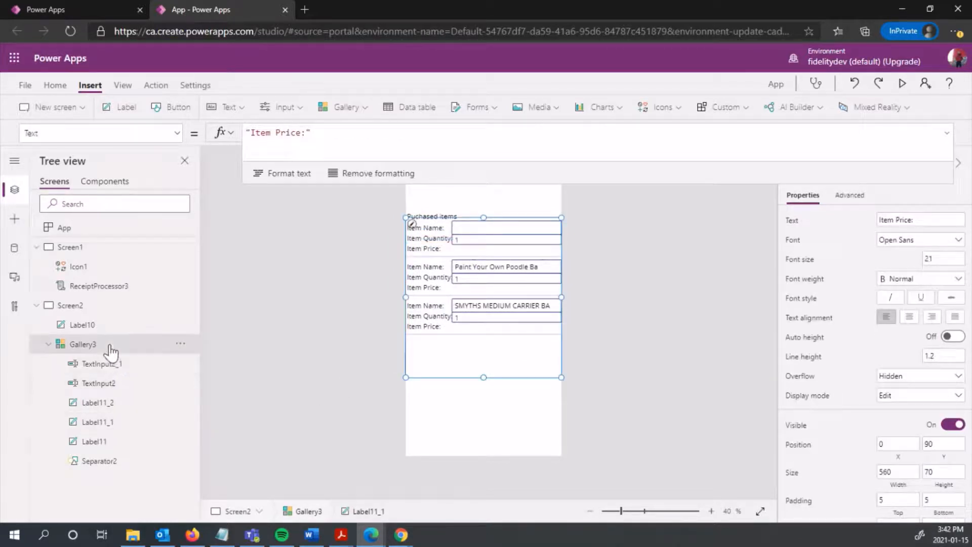
click(157, 136)
scroll(123, 324, down, 6)
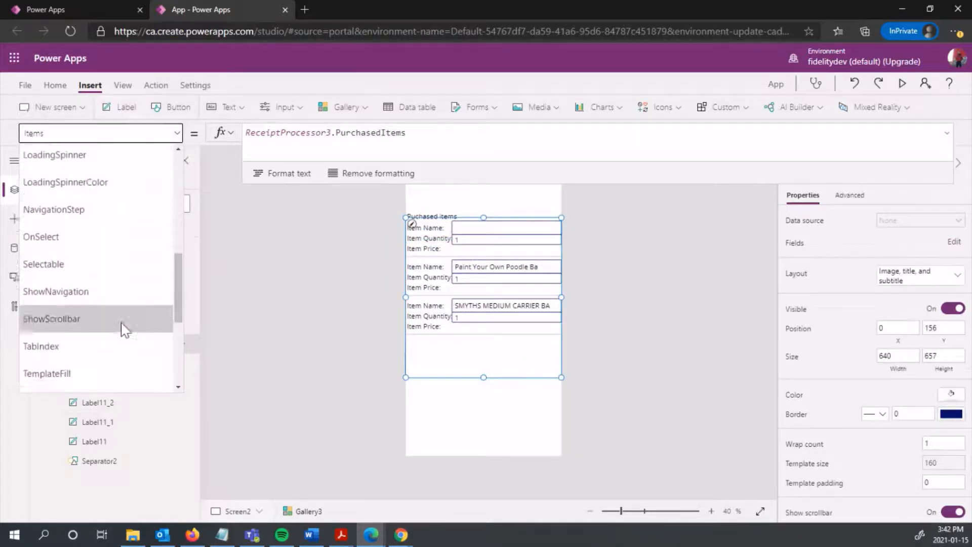
click(101, 272)
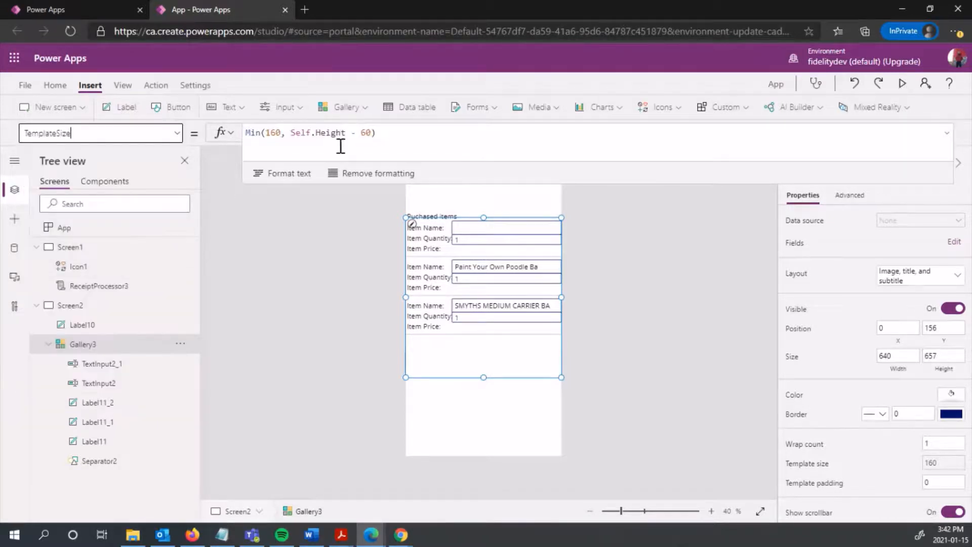
drag(380, 136, 248, 133)
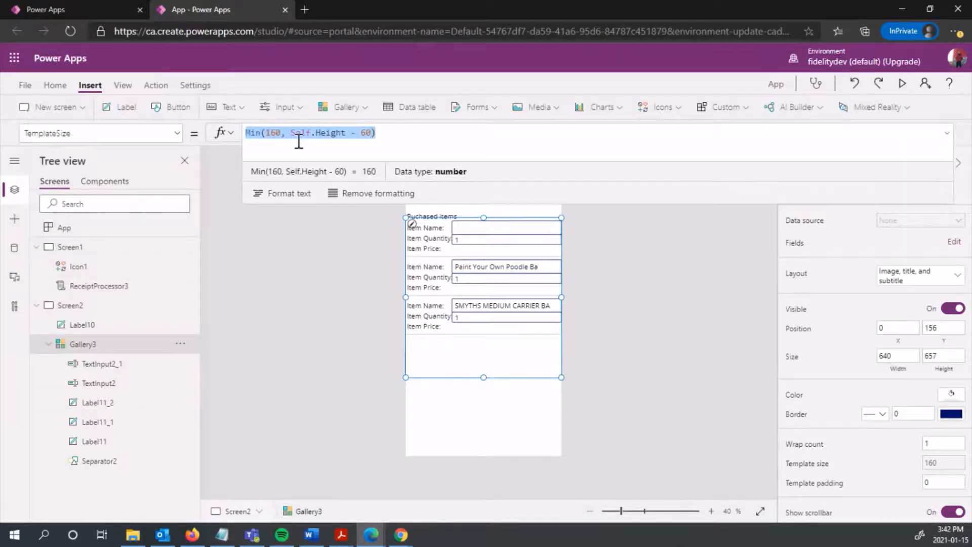
key(BackSpace)
text(300)
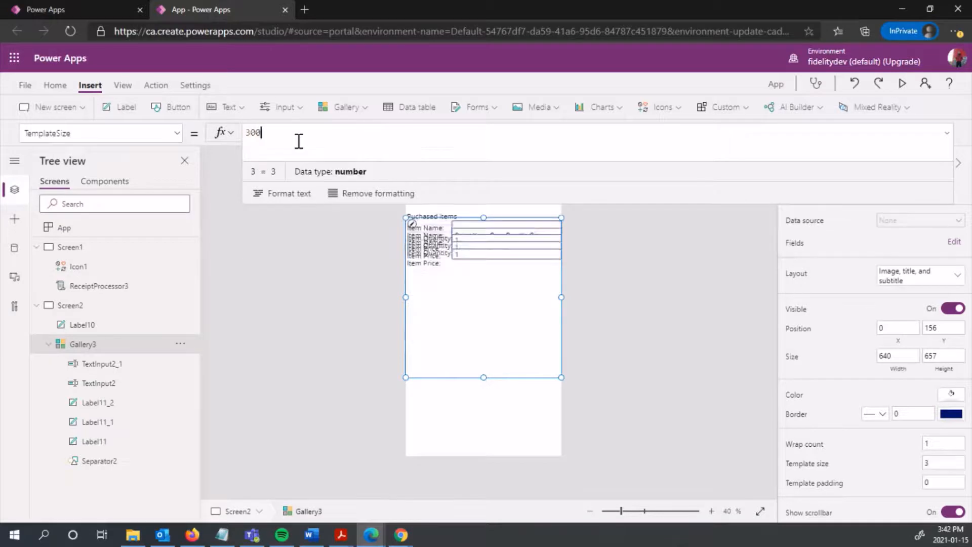
key(BackSpace)
key(BackSpace)
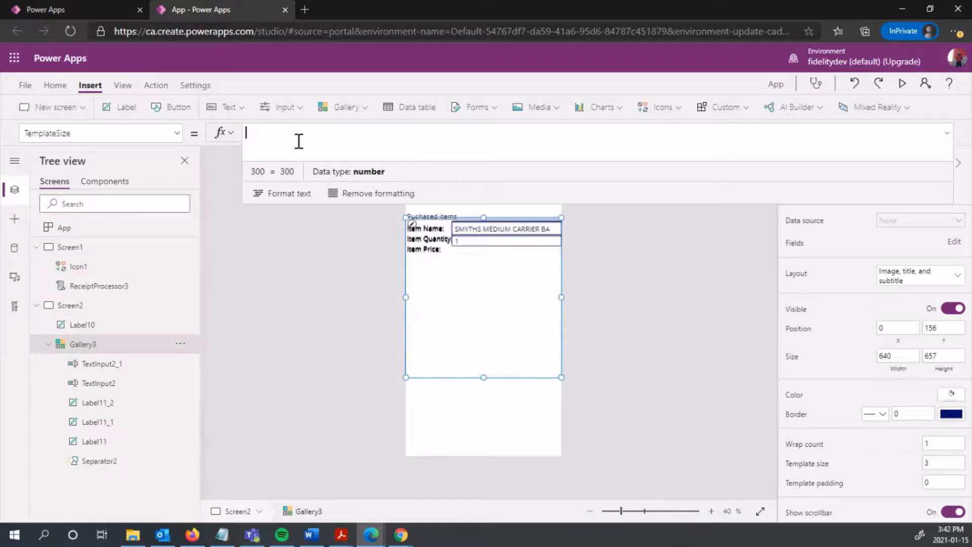
text(200)
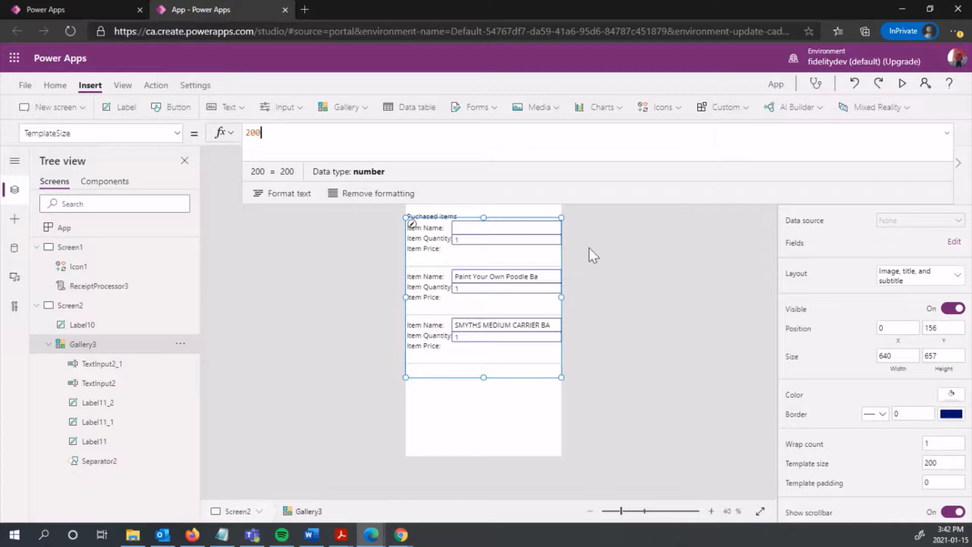
Move the Item Price and Item Quantity labels lower in the gallery template and realign the quantity input with its label.
click(459, 250)
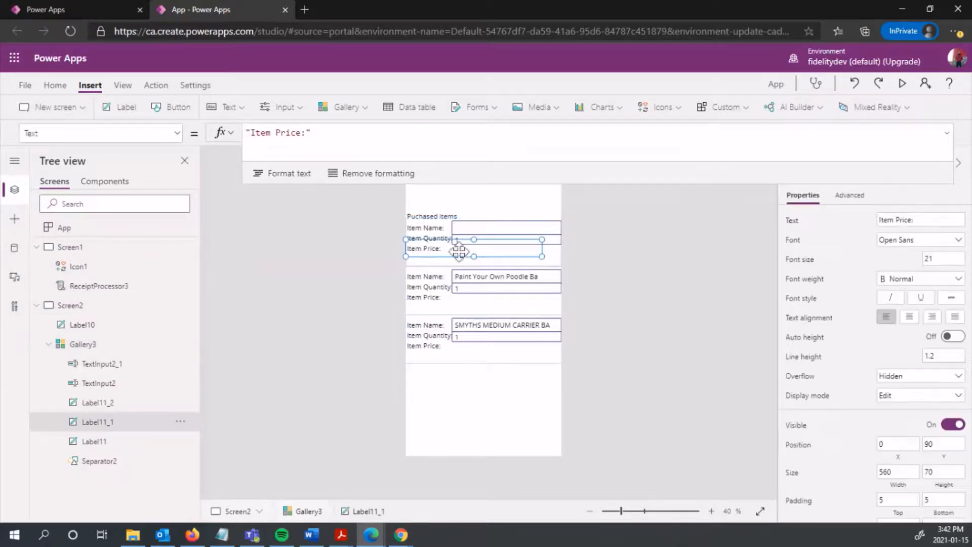
mouse_move(433, 249)
mouse_down()
mouse_move(433, 259)
mouse_move(431, 241)
mouse_up()
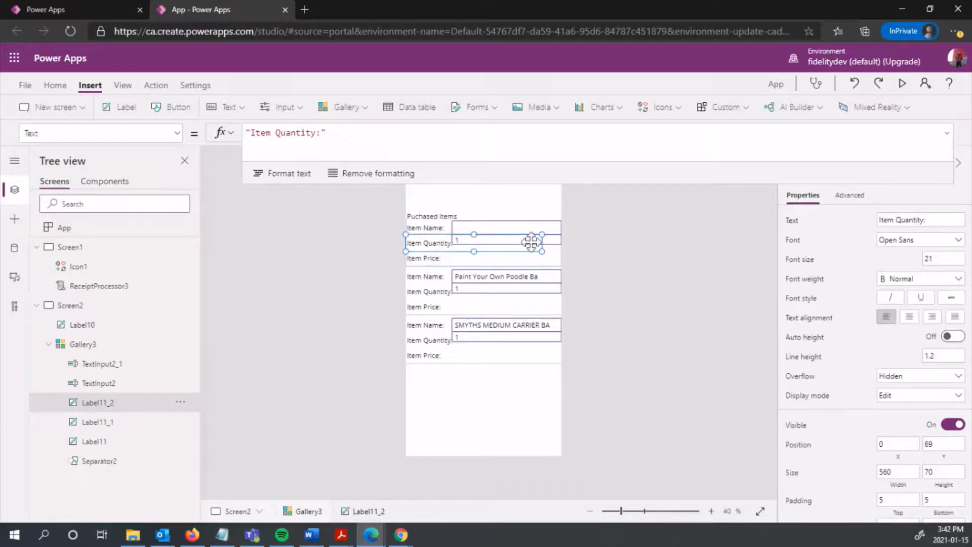
click(614, 249)
drag(539, 240, 532, 241)
Move the item name text input slightly lower so it lines up with the Item Name label.
click(506, 222)
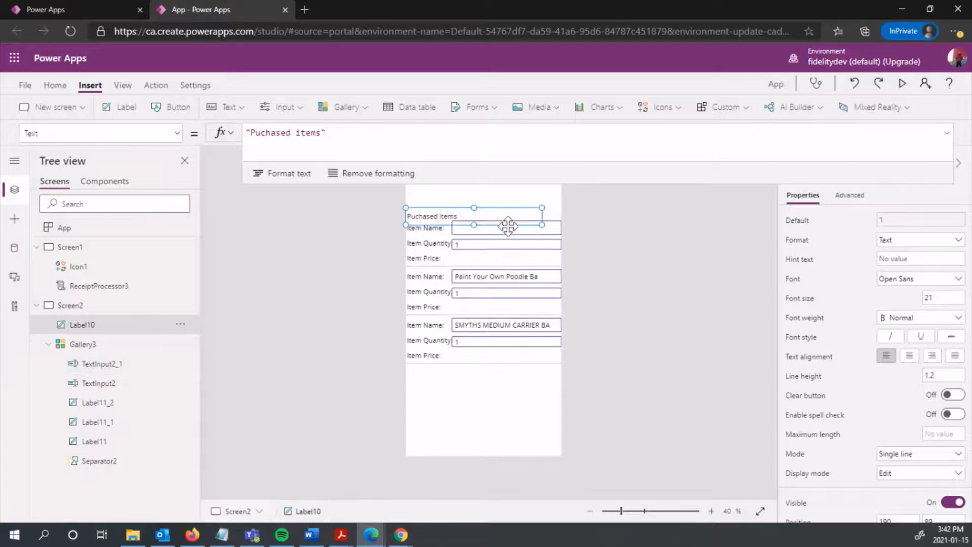
click(506, 228)
drag(508, 232, 529, 230)
click(508, 222)
click(530, 226)
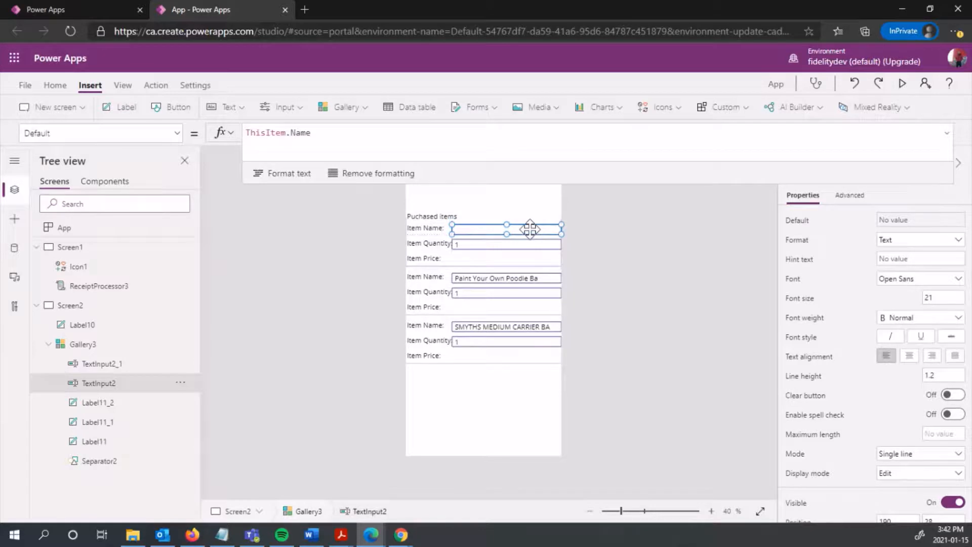
click(489, 297)
click(597, 288)
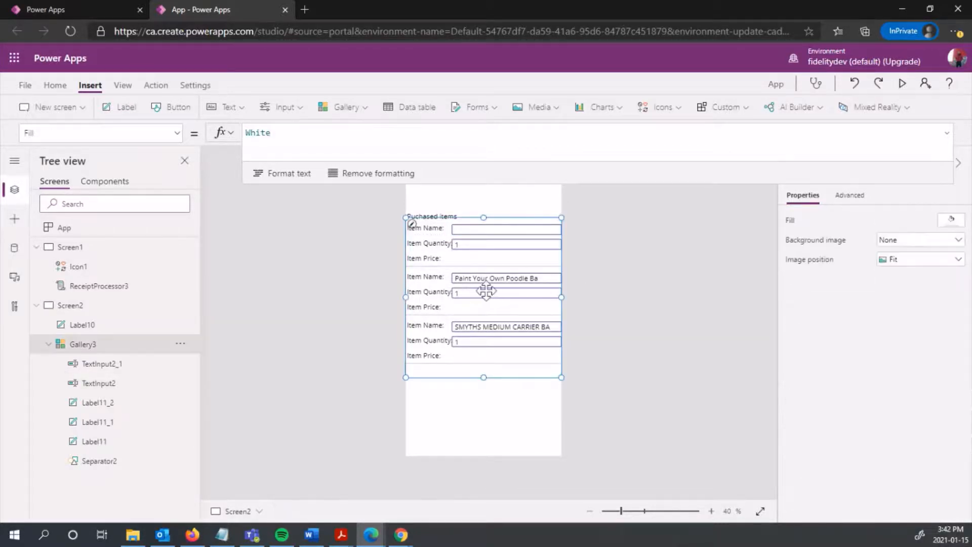
Shorten the item name and quantity inputs from their left edges to clear the full Item Quantity label.
click(490, 246)
click(463, 229)
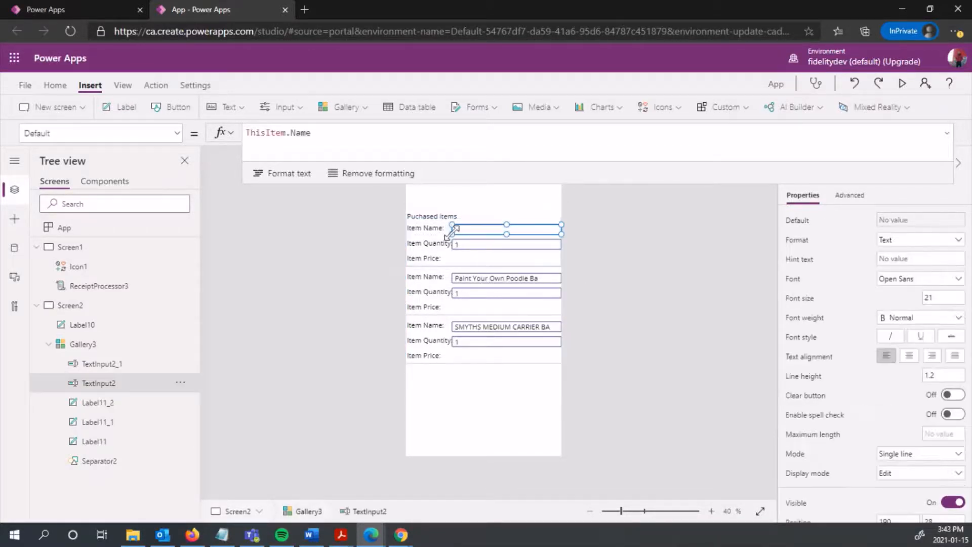
click(458, 245)
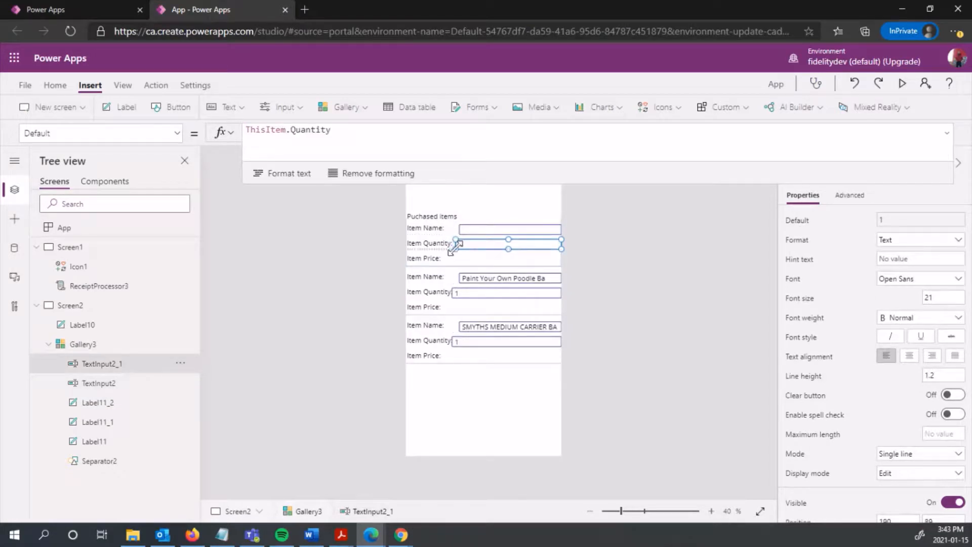
drag(454, 248, 459, 248)
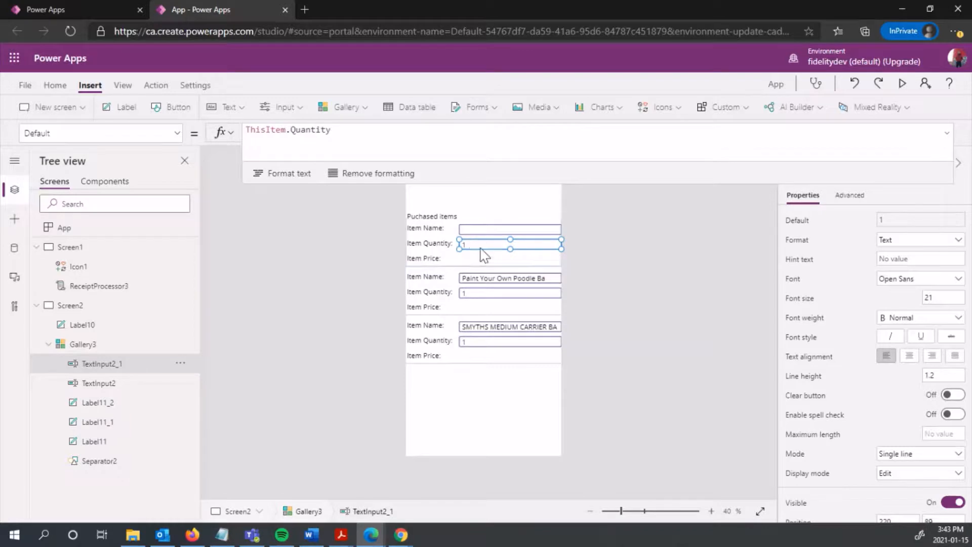
Duplicate the quantity input, place the copy beside the Item Price label and set its default value to ThisItem.Price.
key(ctrl+v)
drag(481, 232, 527, 259)
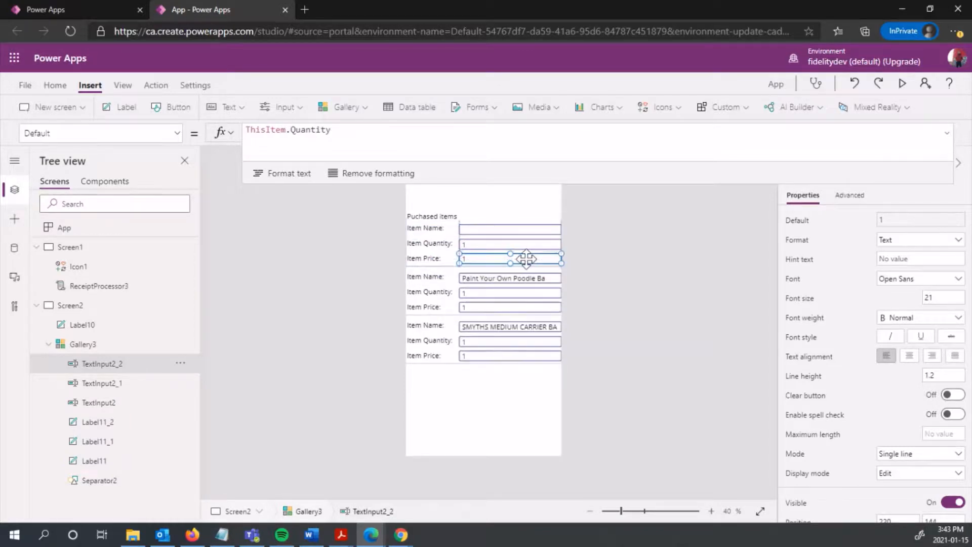
double_click(324, 133)
text(Price)
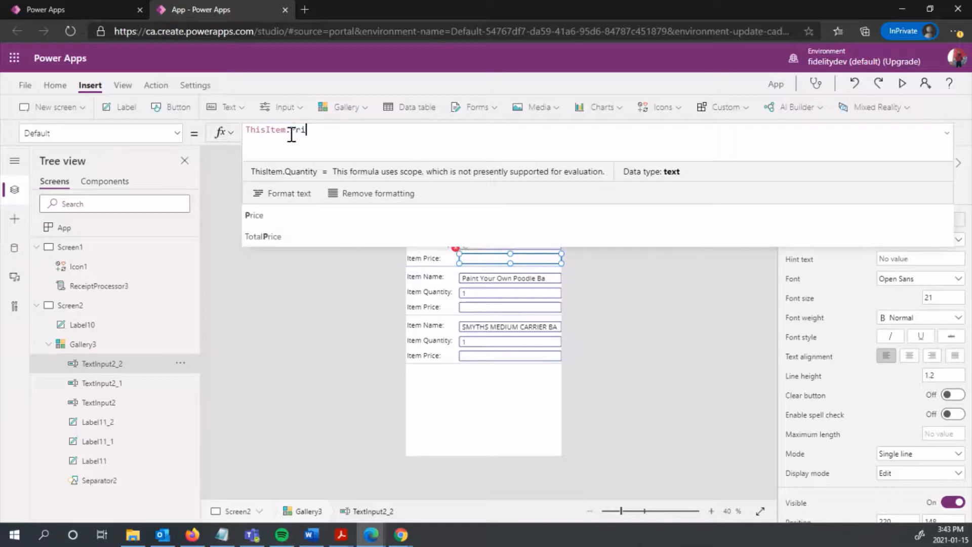
click(618, 281)
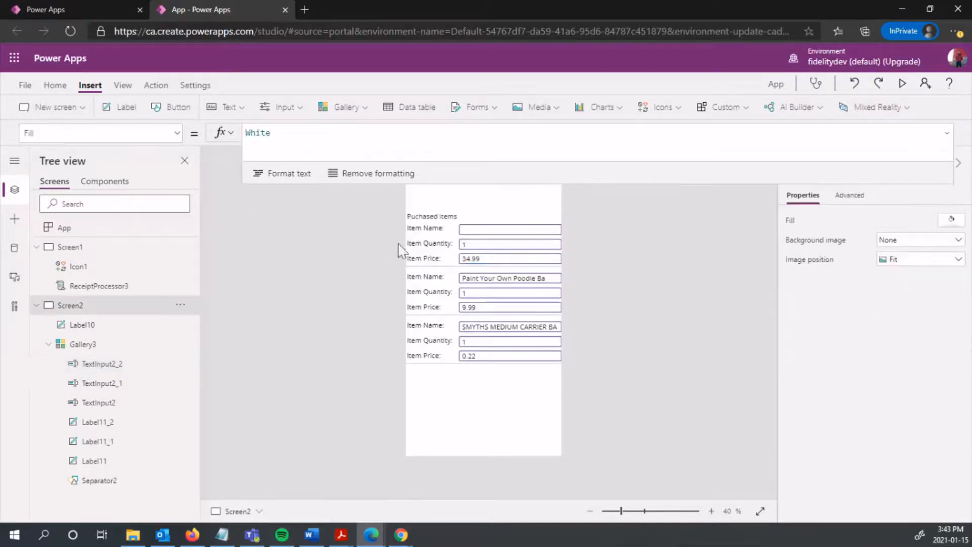
Narrow the name, quantity and price inputs together from their right edges, leaving a small margin inside the gallery.
click(539, 244)
click(544, 234)
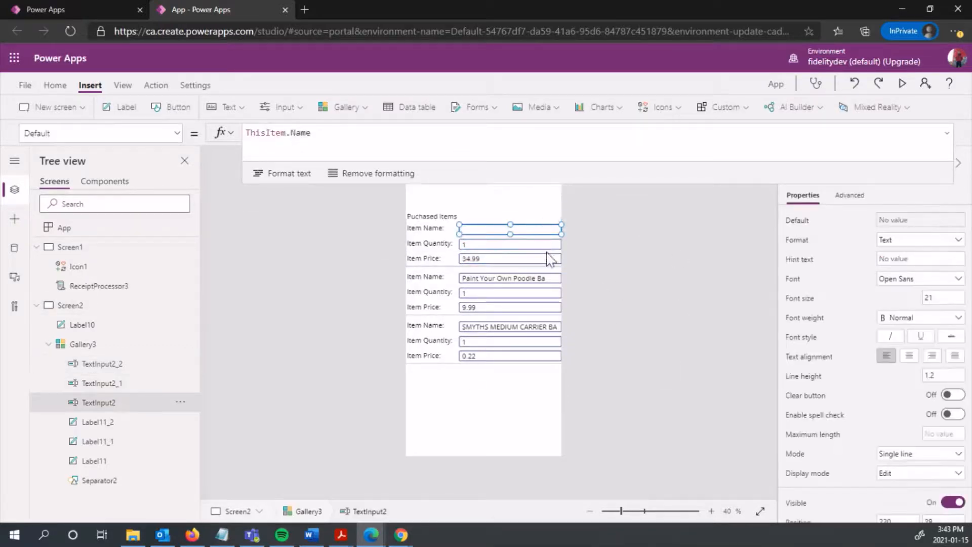
click(549, 243)
click(551, 242)
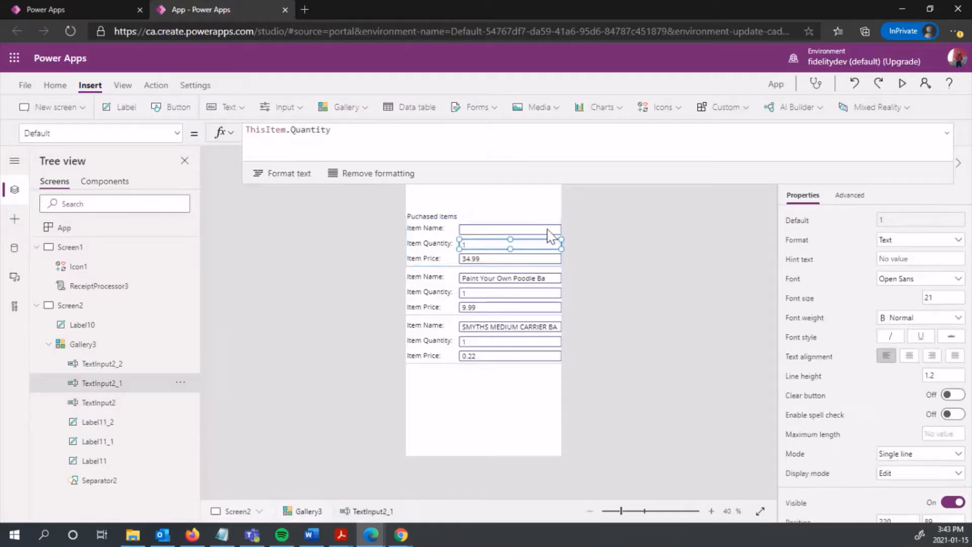
shift+click(548, 230)
shift+click(543, 260)
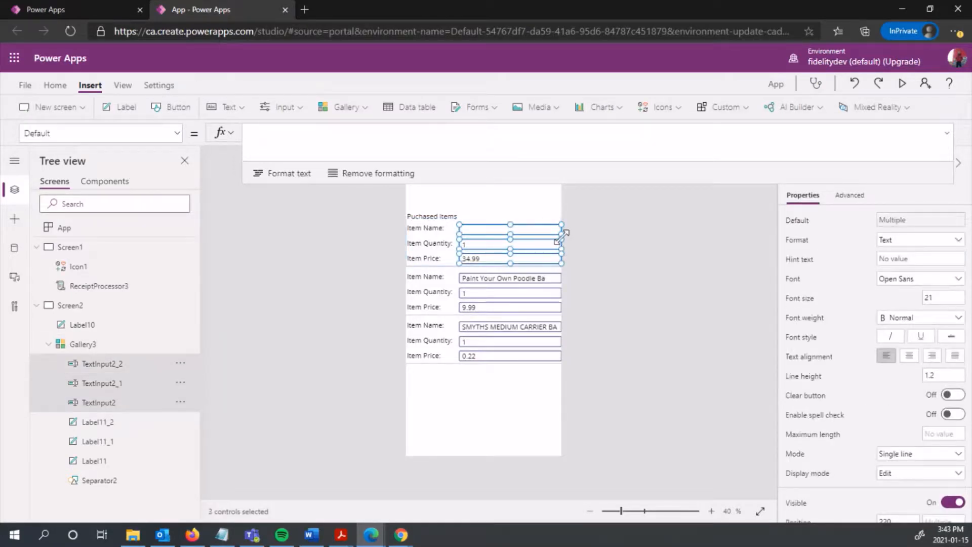
drag(559, 235, 554, 236)
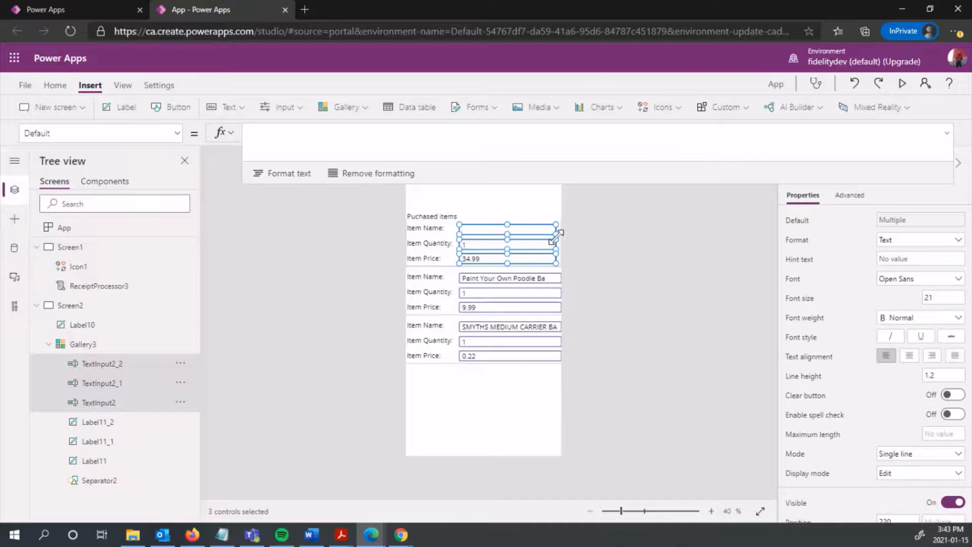
click(606, 237)
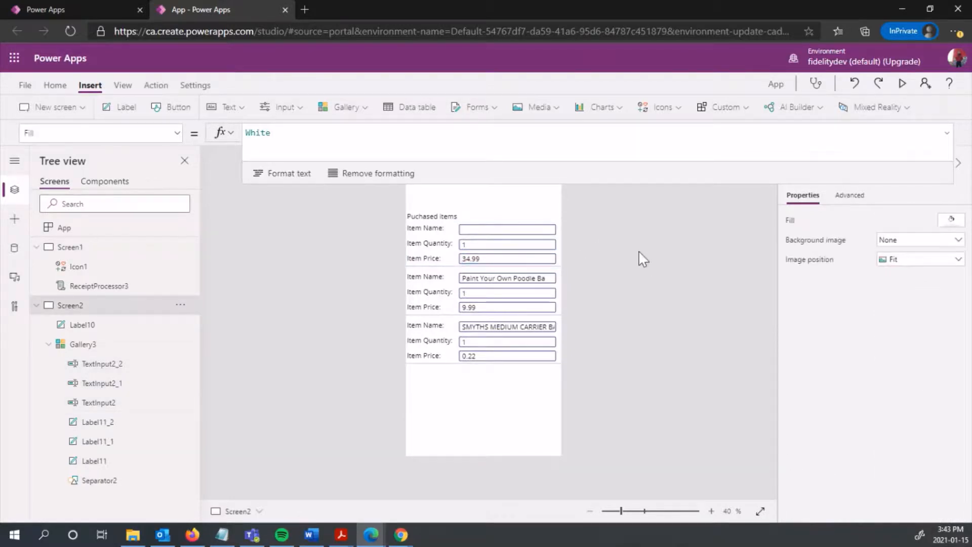
Duplicate the "Puchased items" label, place the copy below the last gallery item and set its text to "Total price".
double_click(438, 218)
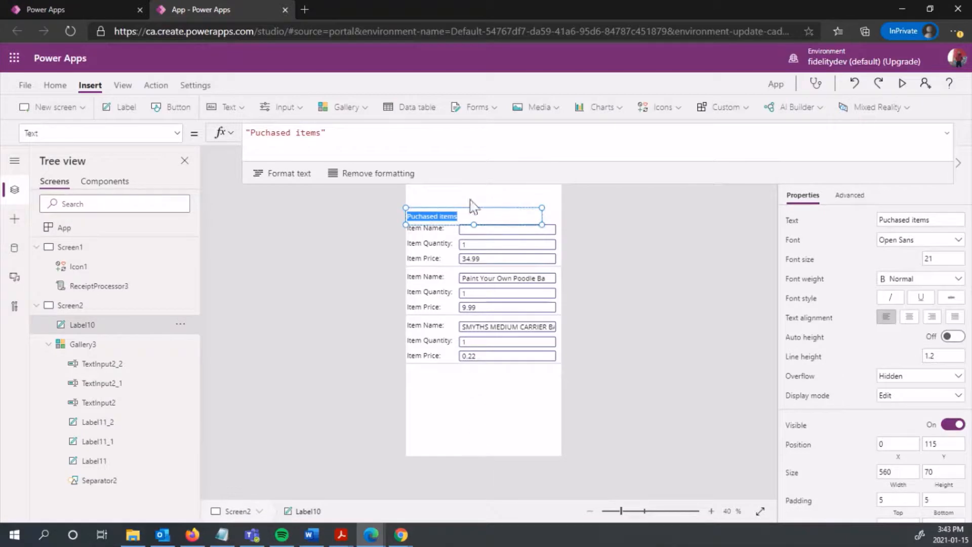
click(613, 221)
click(480, 217)
key(ctrl+c)
key(ctrl+v)
drag(441, 219, 433, 377)
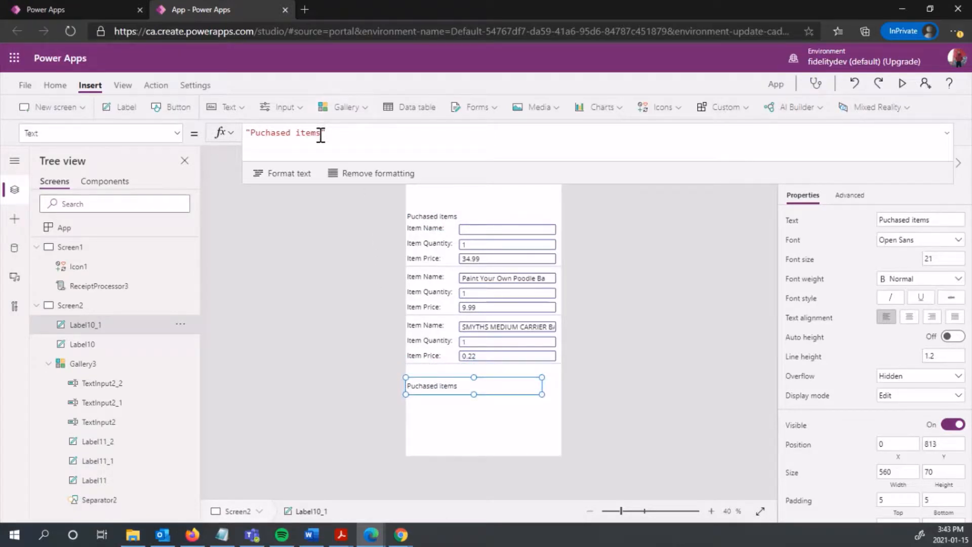
drag(321, 133, 253, 133)
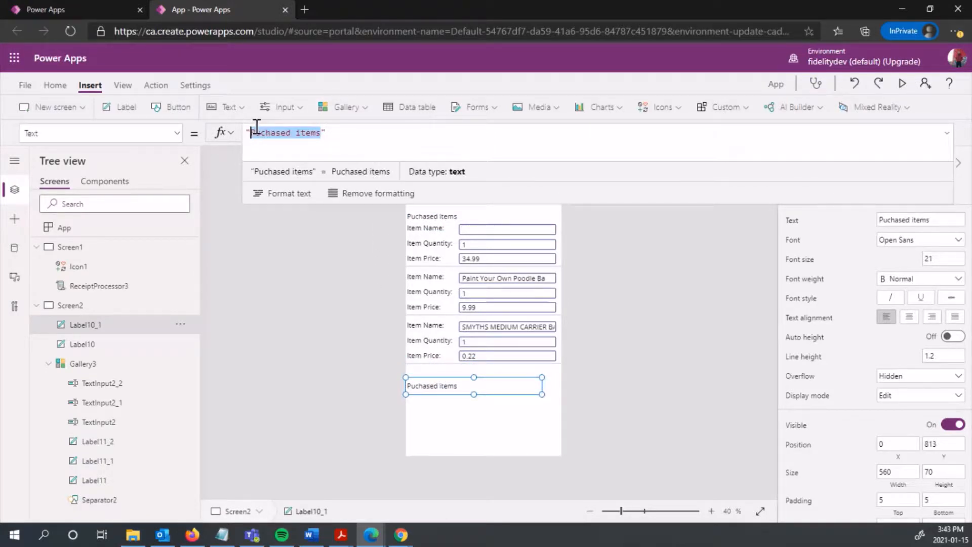
text(Total price)
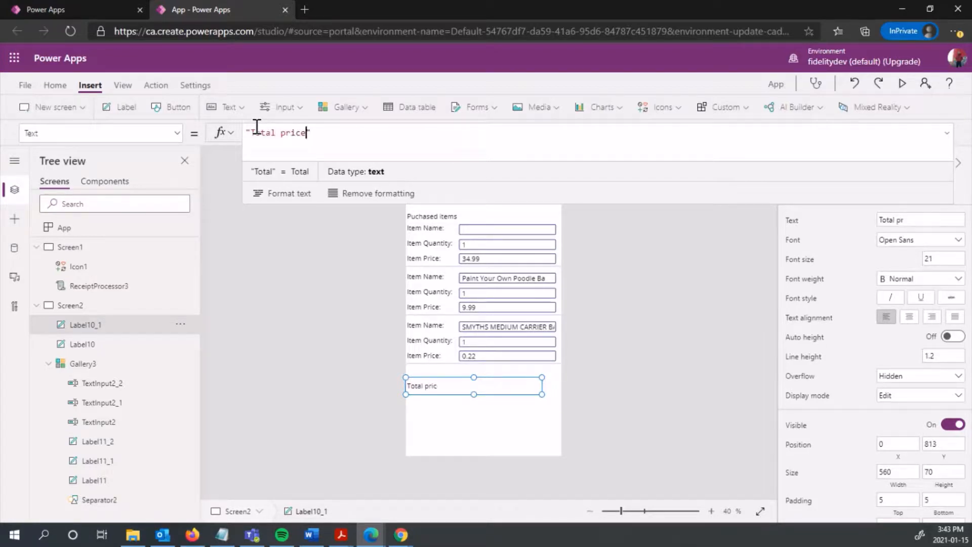
click(430, 388)
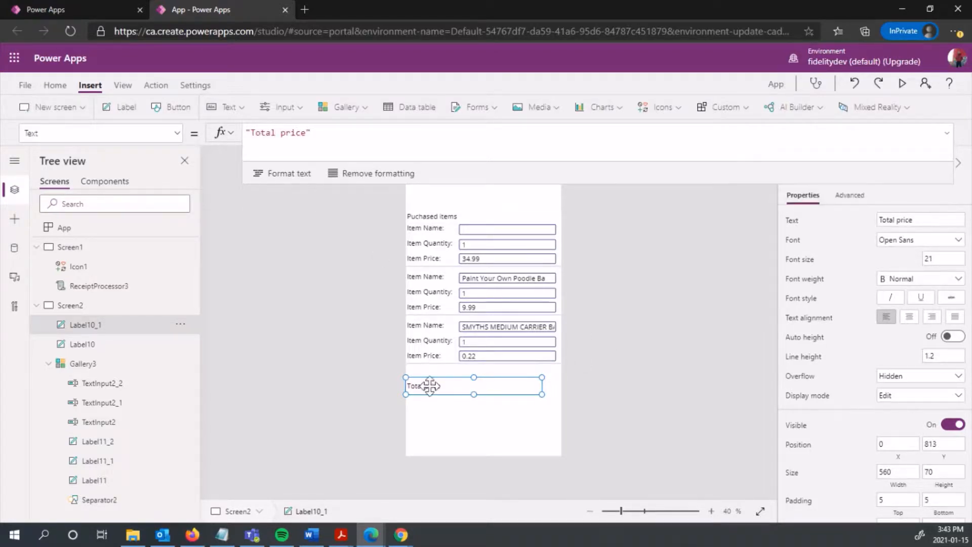
Correct the total label's text to "Total Price:" and narrow the label to about 212 wide.
click(288, 132)
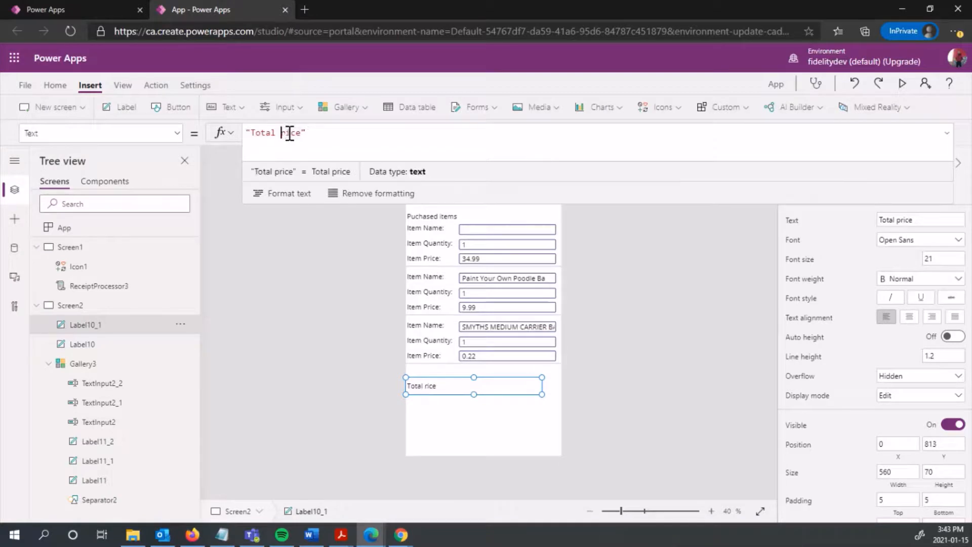
text(PO)
key(BackSpace)
click(618, 289)
click(444, 384)
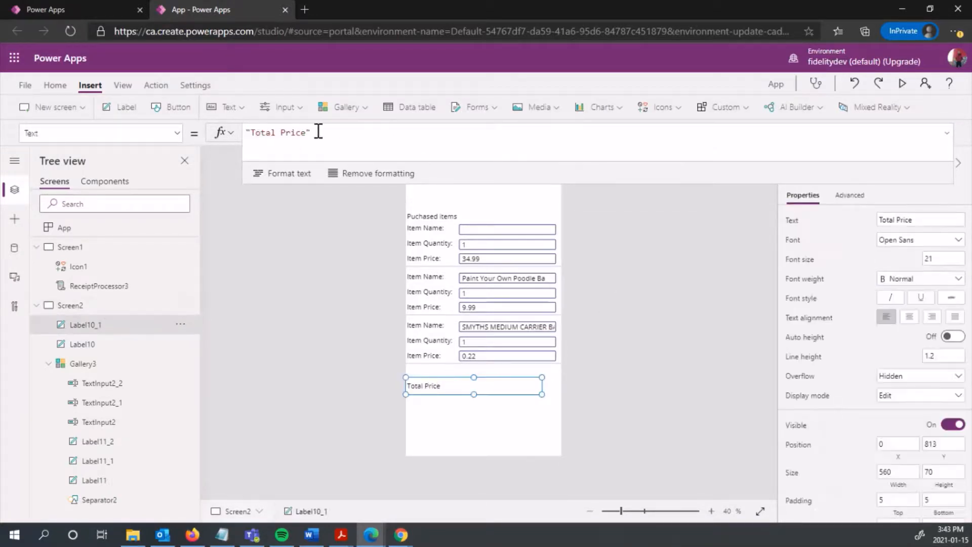
click(316, 149)
text(:)
drag(541, 394, 466, 403)
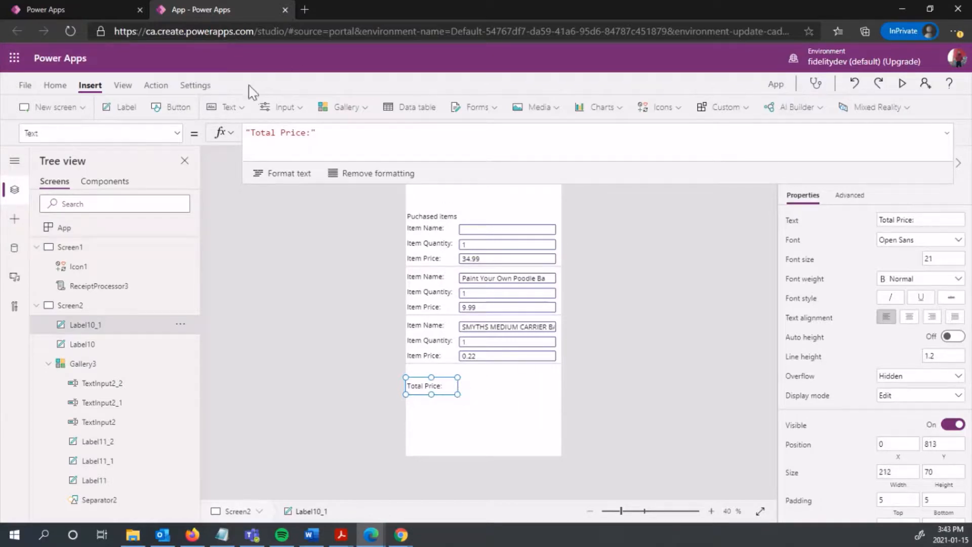
Insert a text input beside the Total Price label and resize it to match the right edge of the gallery inputs.
click(282, 107)
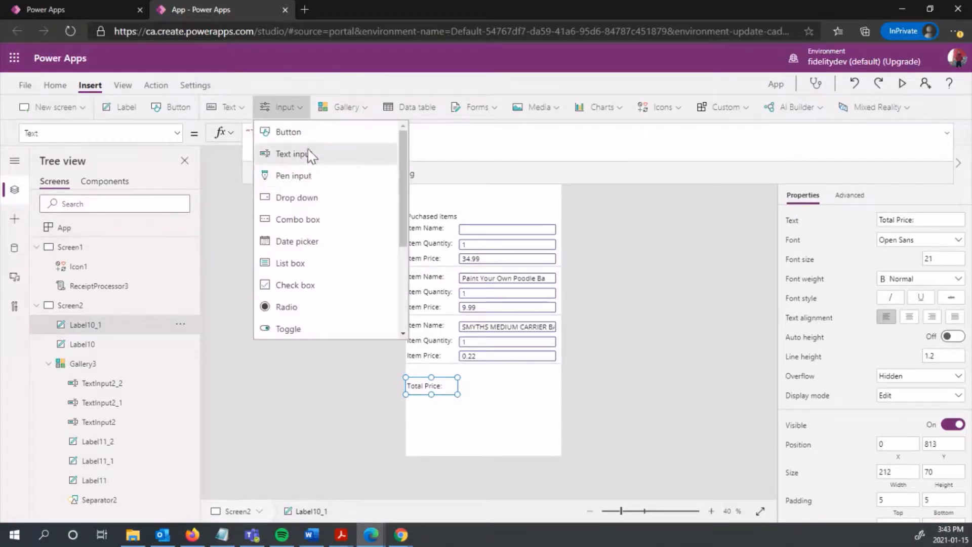
click(308, 154)
drag(475, 209, 506, 384)
drag(431, 387, 454, 394)
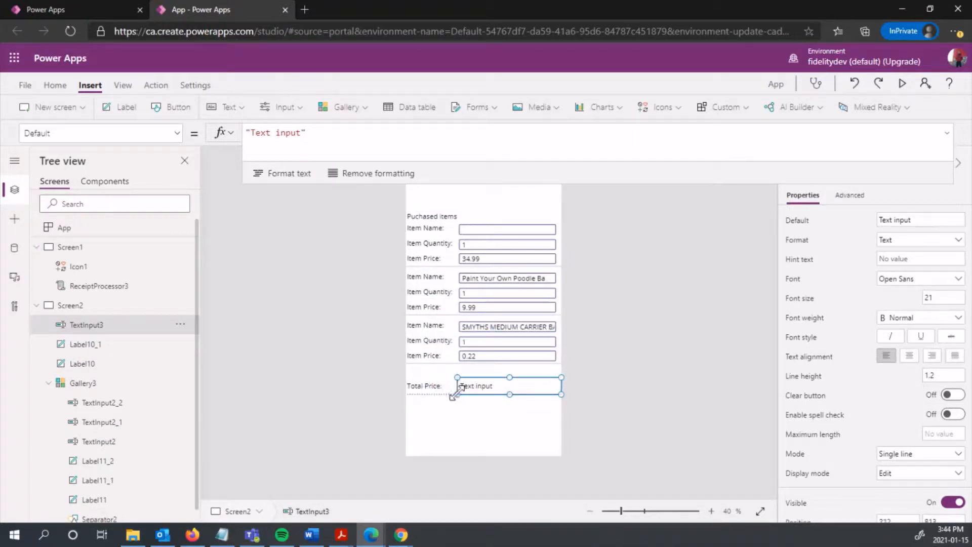
drag(561, 395, 554, 394)
Set the Default of the text input beside the Total Price label to ReceiptProcessor3.Total.
drag(306, 141, 246, 134)
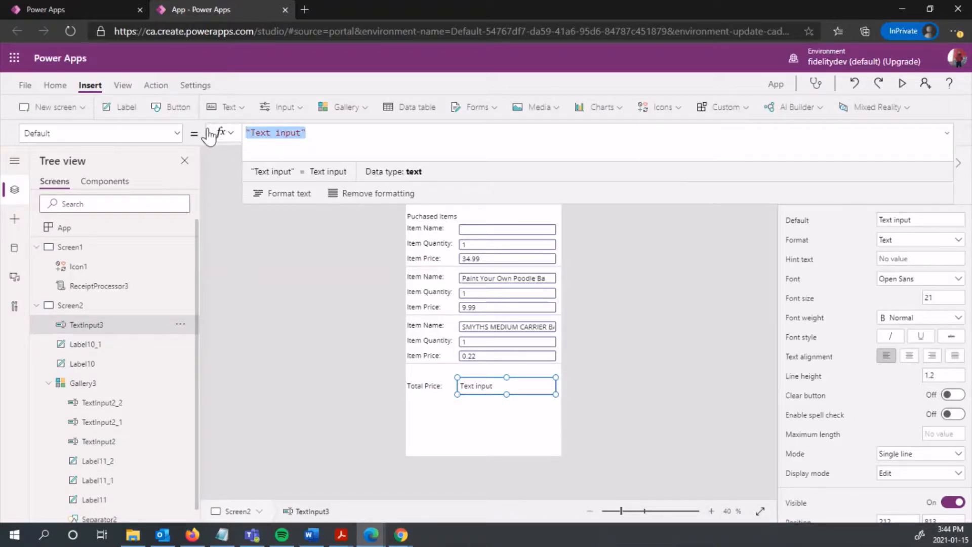
text(Rece)
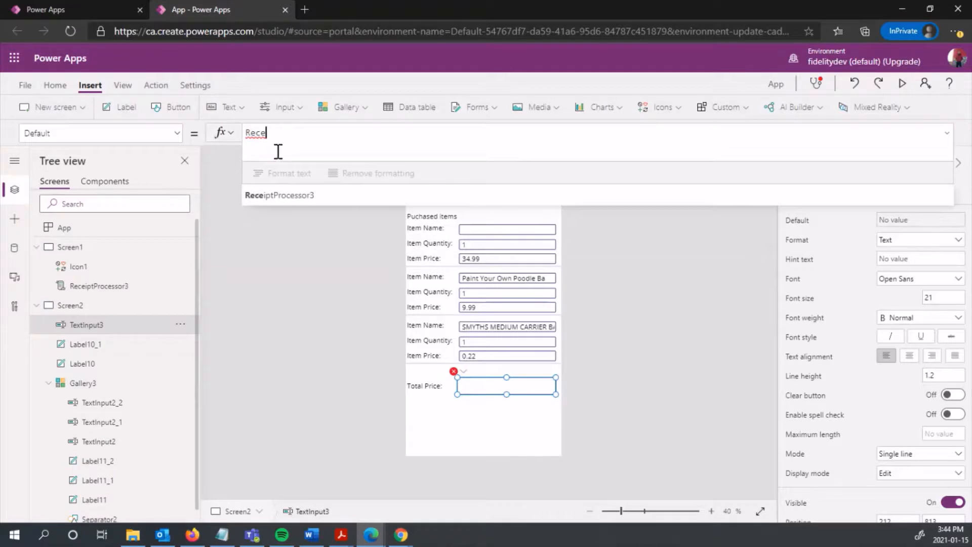
click(285, 195)
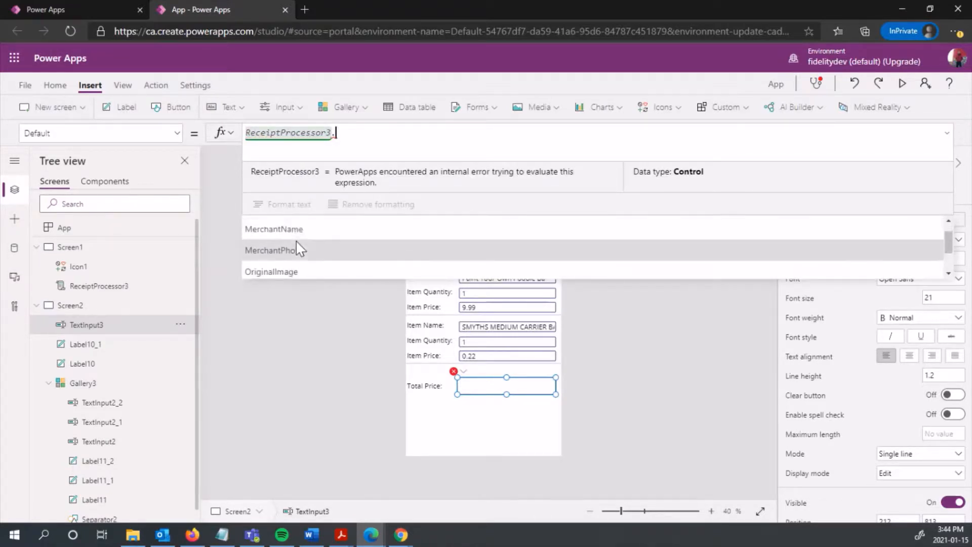
scroll(296, 237, down, 1)
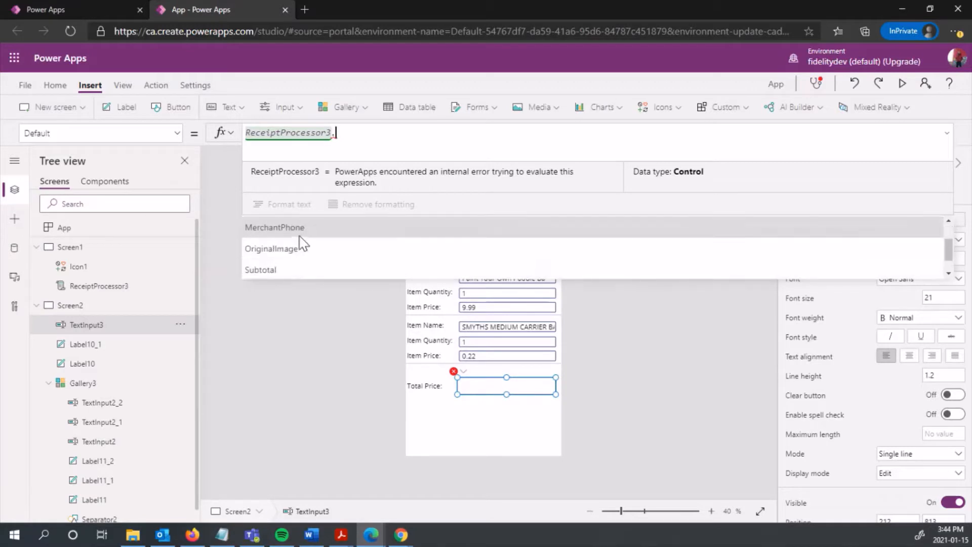
scroll(302, 247, down, 4)
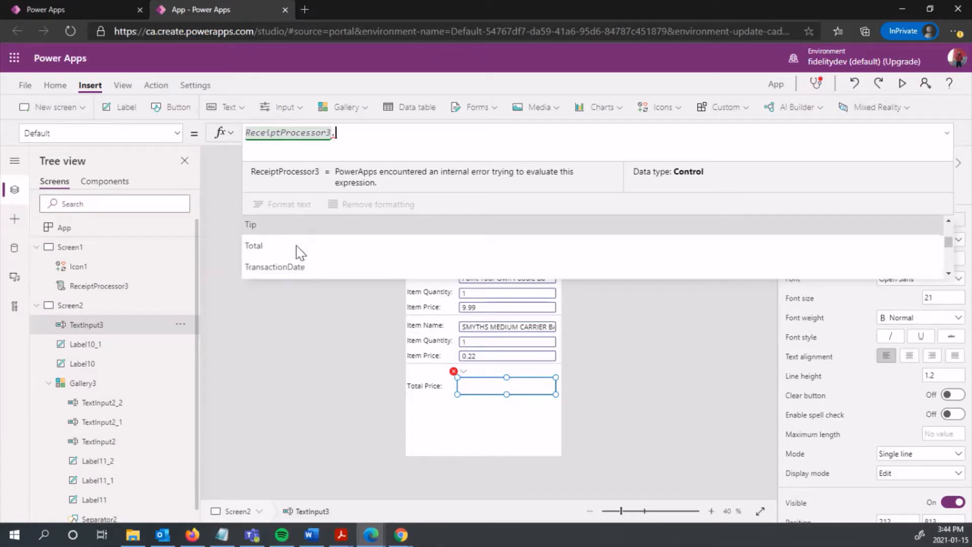
scroll(296, 245, down, 1)
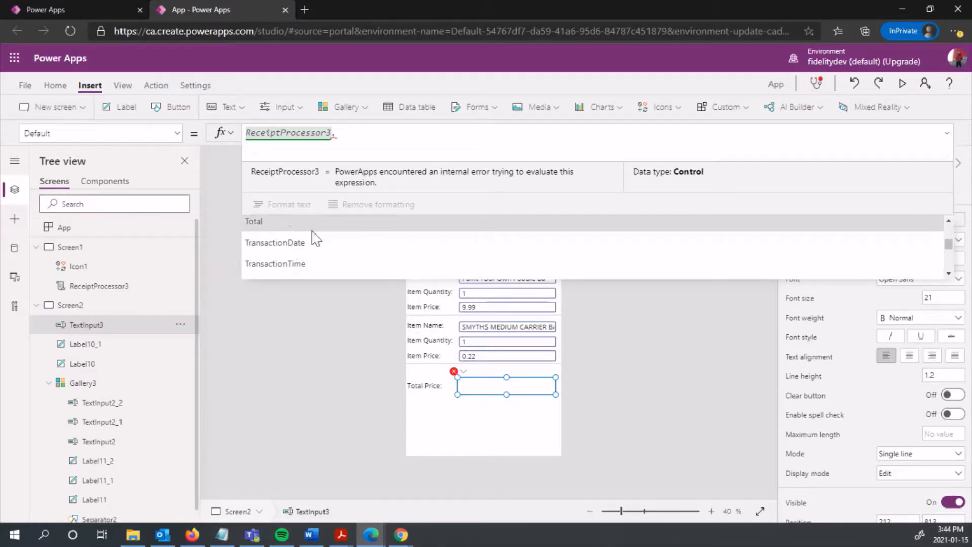
key(Tab)
click(598, 341)
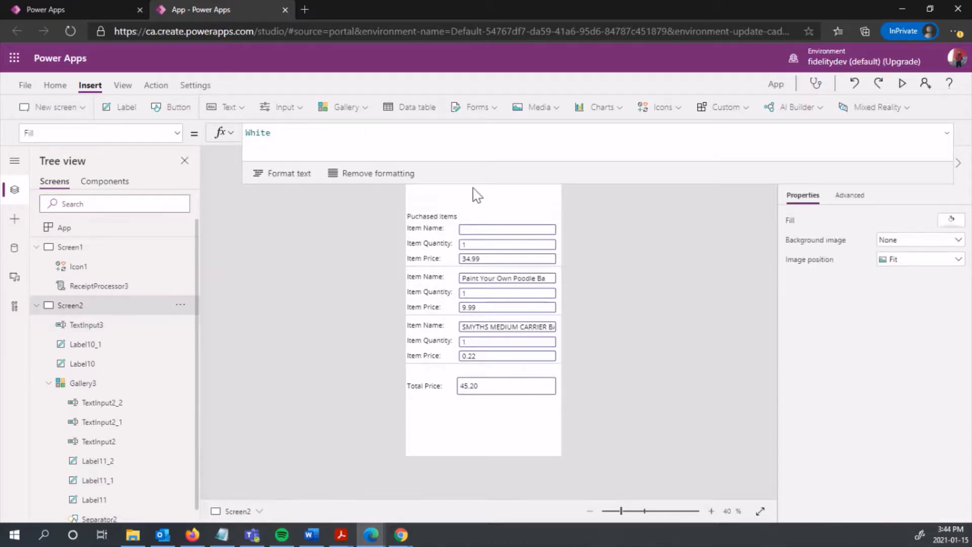
Select all four controls on Screen2 and move them down together to free space above the "Puchased items" label.
click(473, 217)
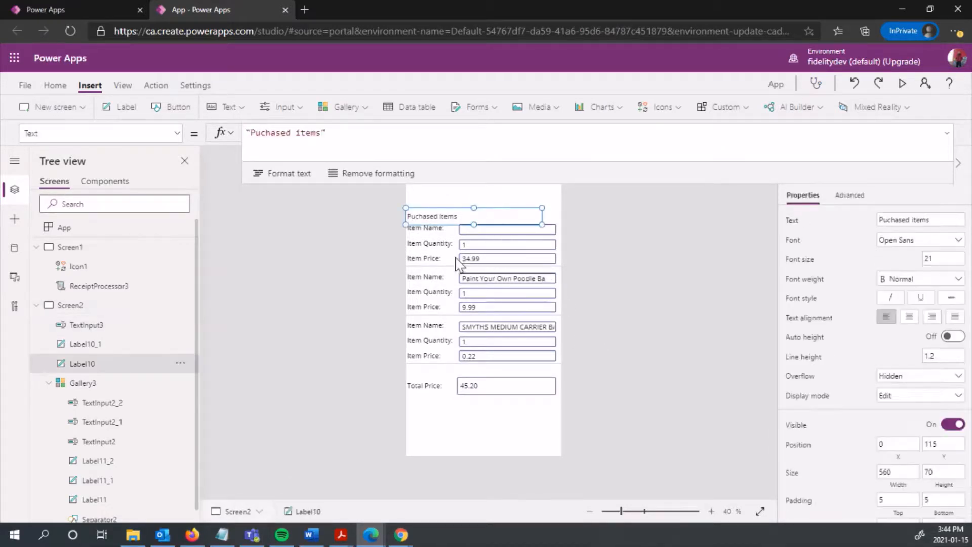
click(596, 223)
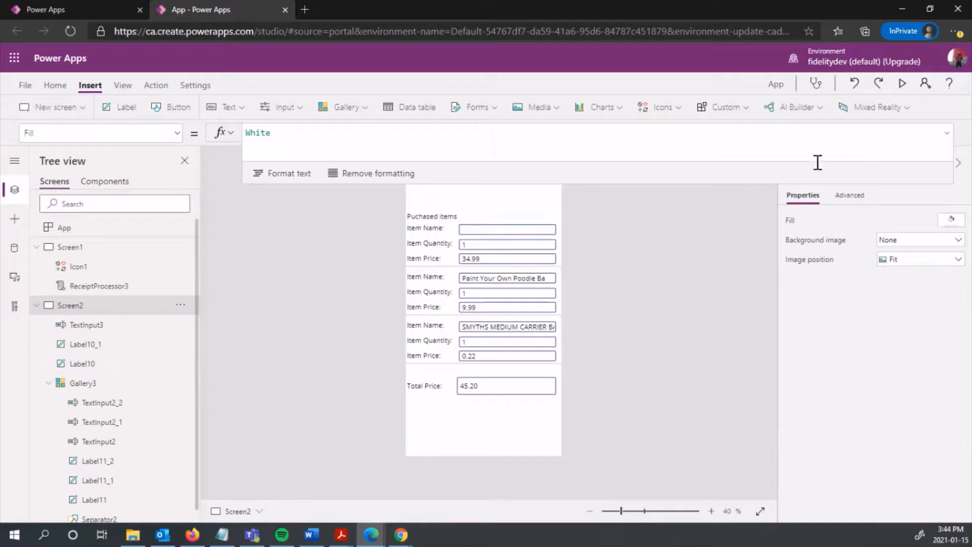
click(444, 218)
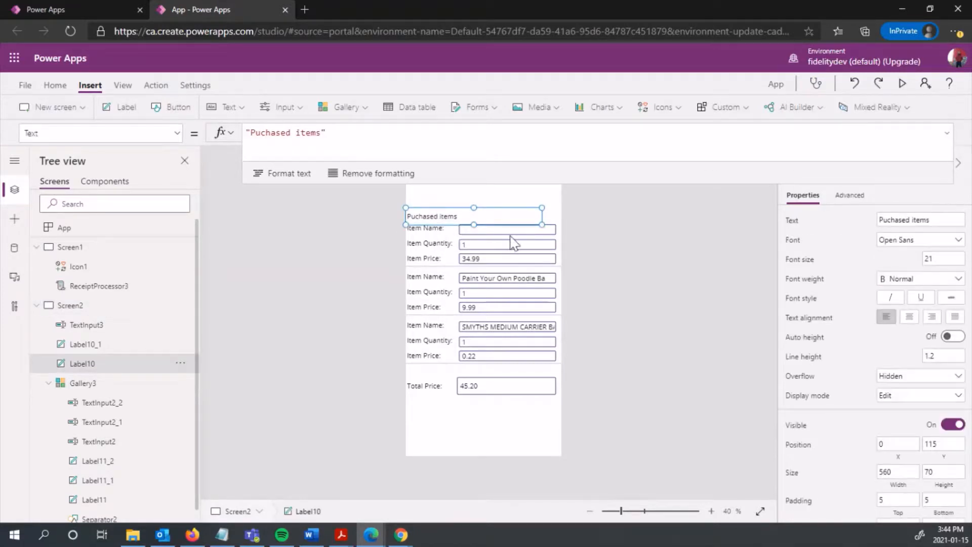
key(ctrl+a)
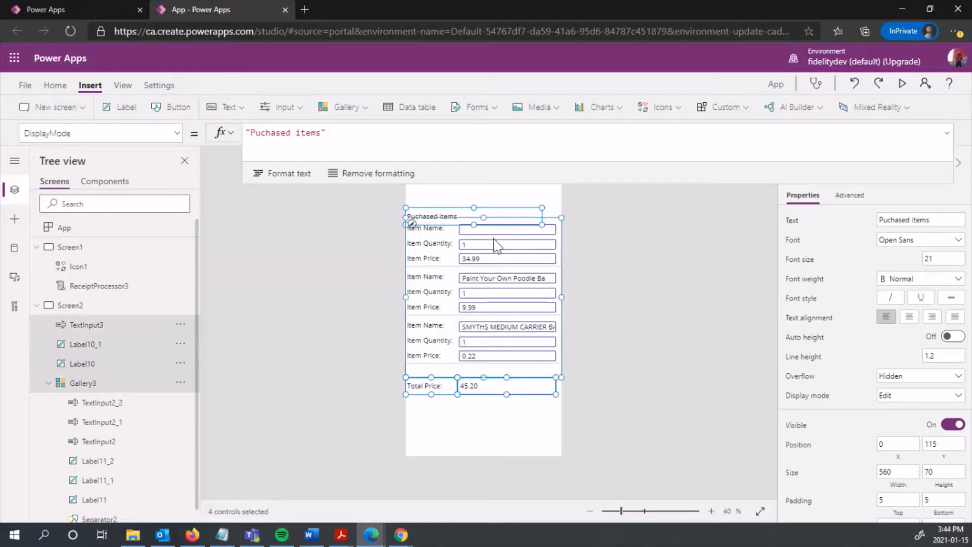
drag(479, 305, 473, 331)
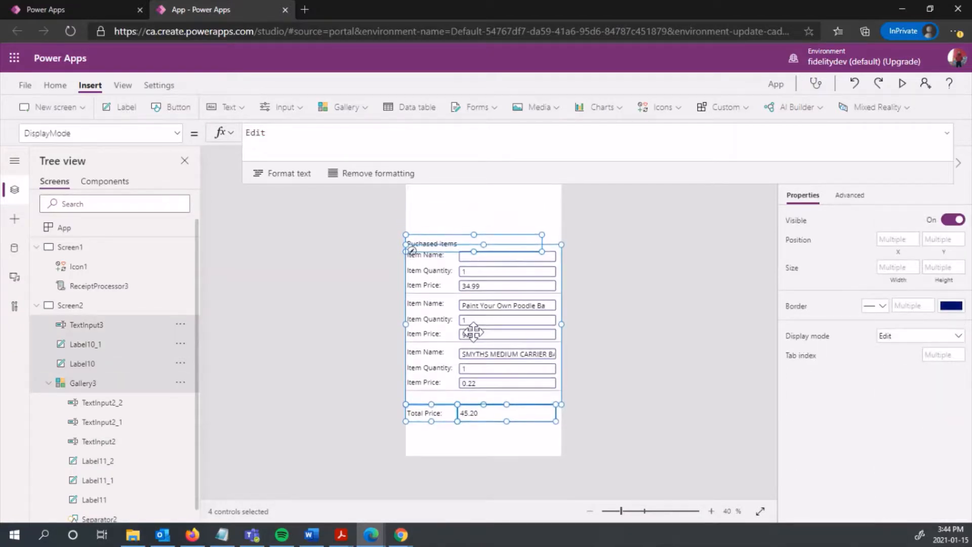
Add a label above "Puchased items" with the text "Merchant Name:" and narrow it to about 260 wide.
click(458, 223)
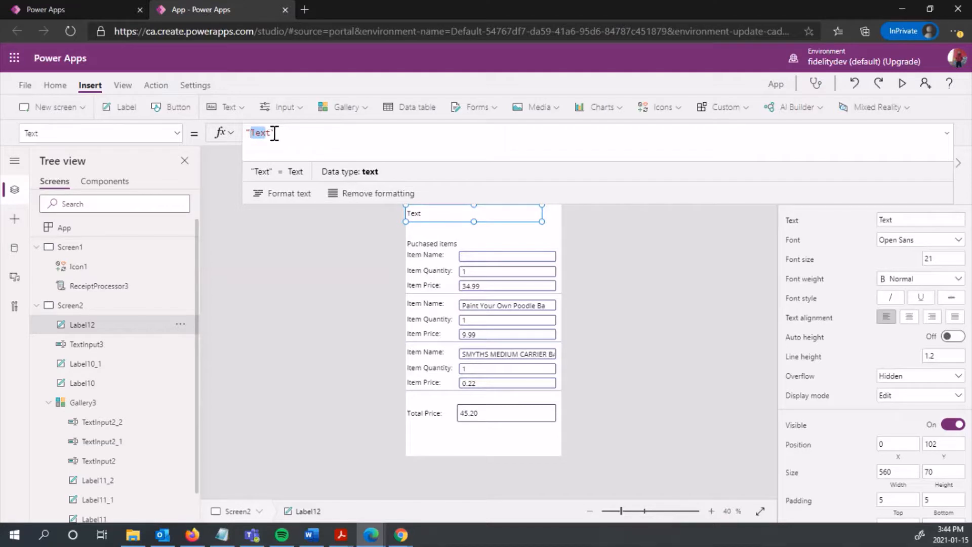
drag(274, 134, 256, 133)
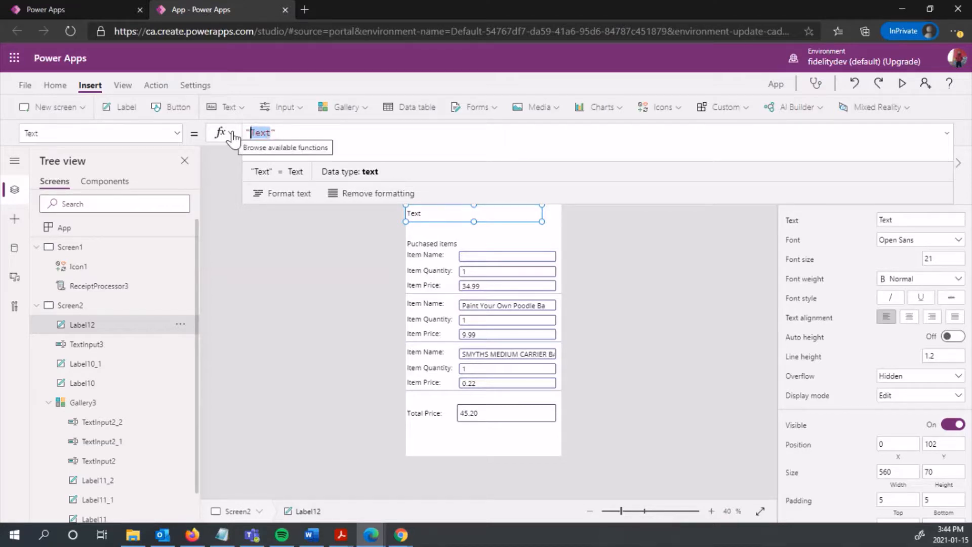
text(Merchan)
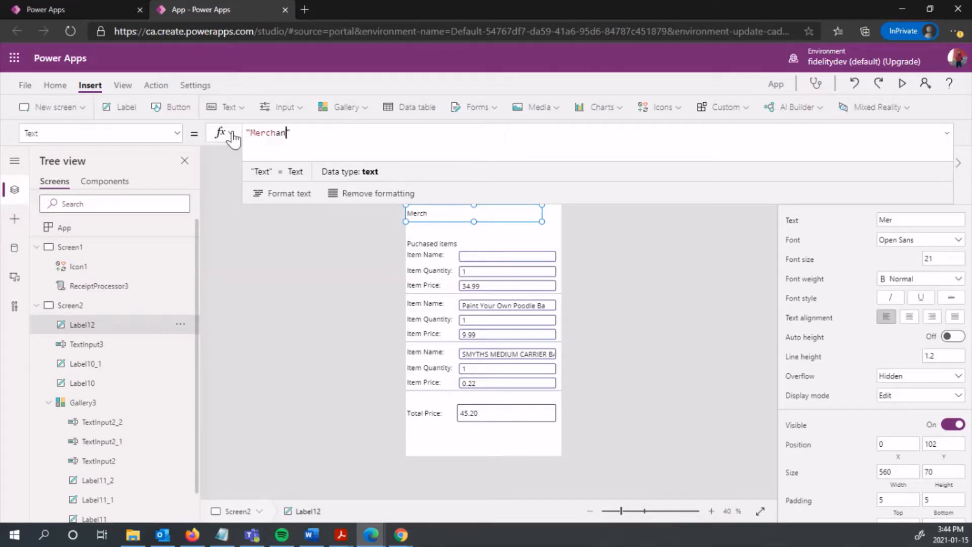
text(t Name:)
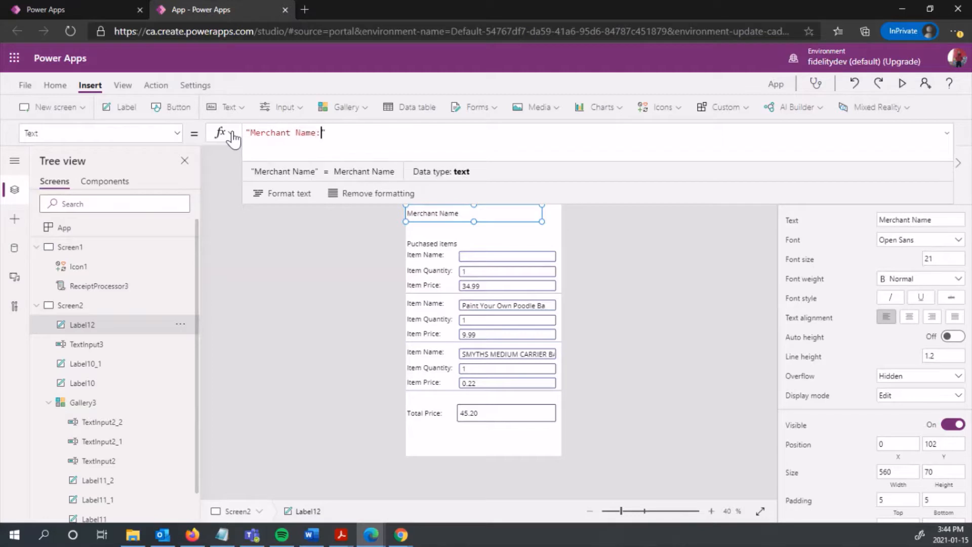
click(481, 213)
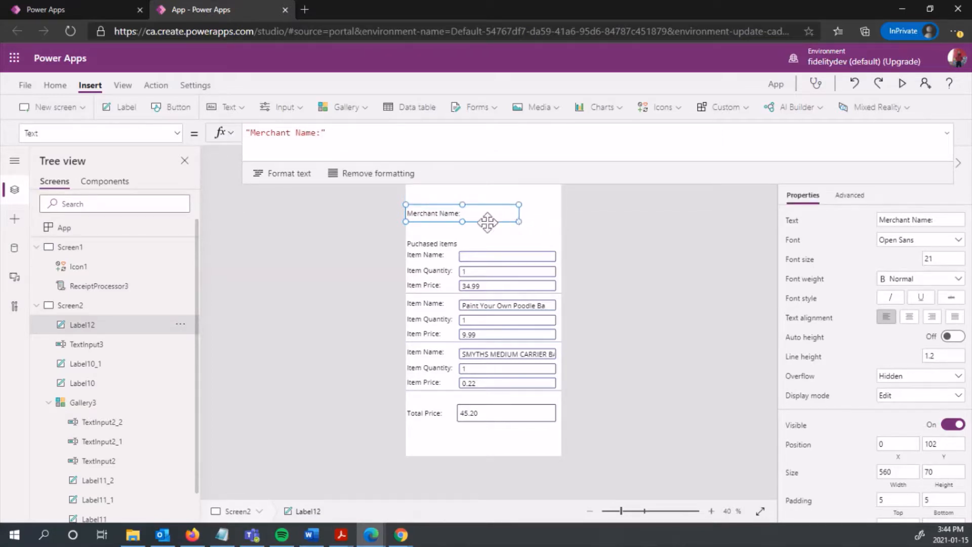
drag(519, 222, 471, 221)
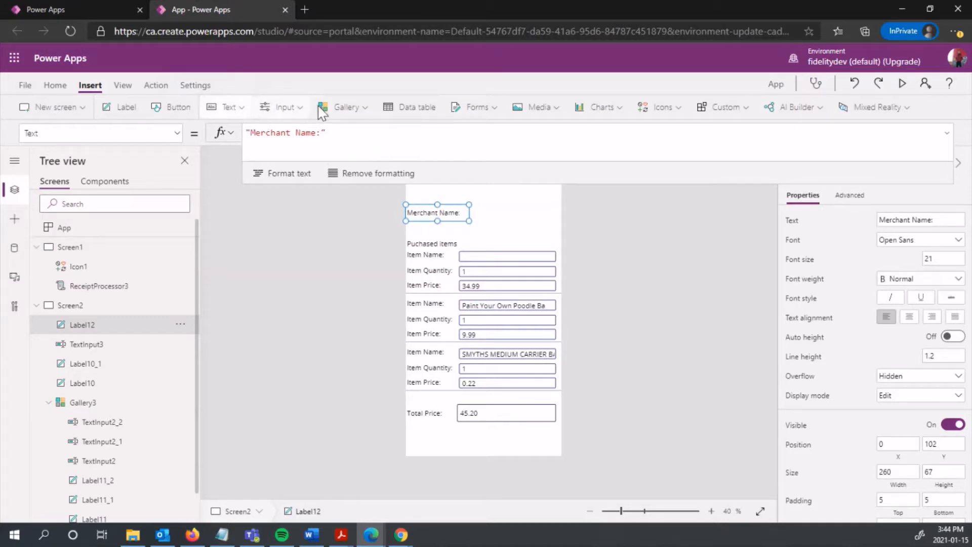
Insert a text input beside the Merchant Name label and shrink it to fit within the screen.
click(278, 108)
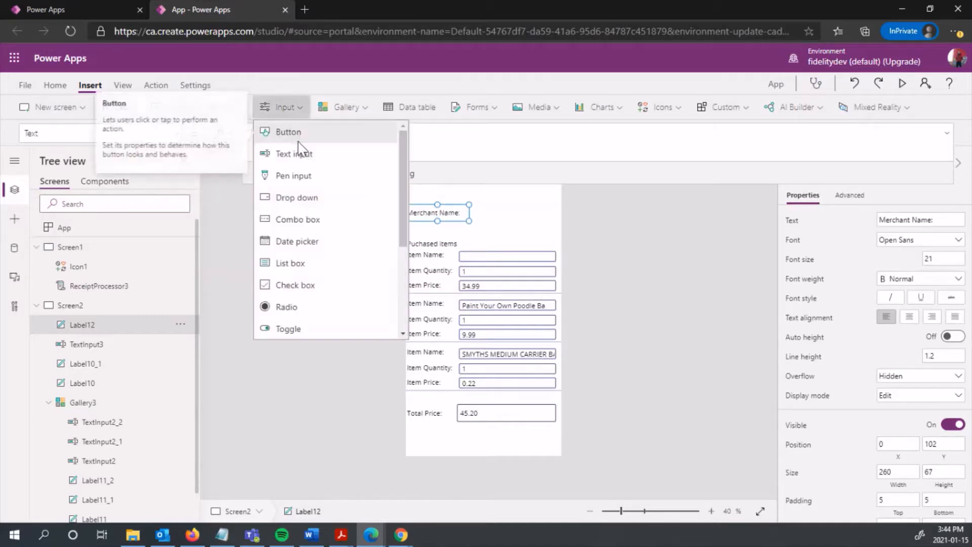
click(323, 162)
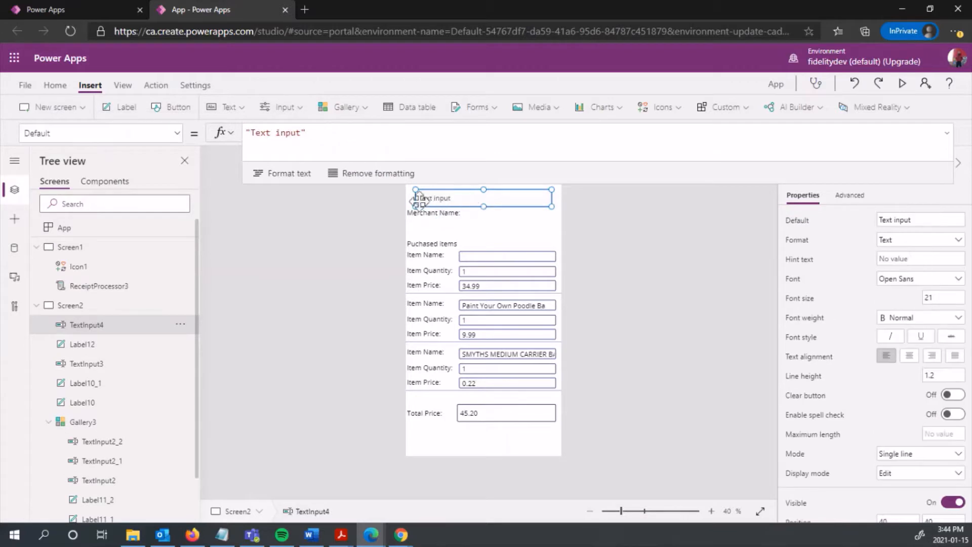
drag(414, 198, 479, 210)
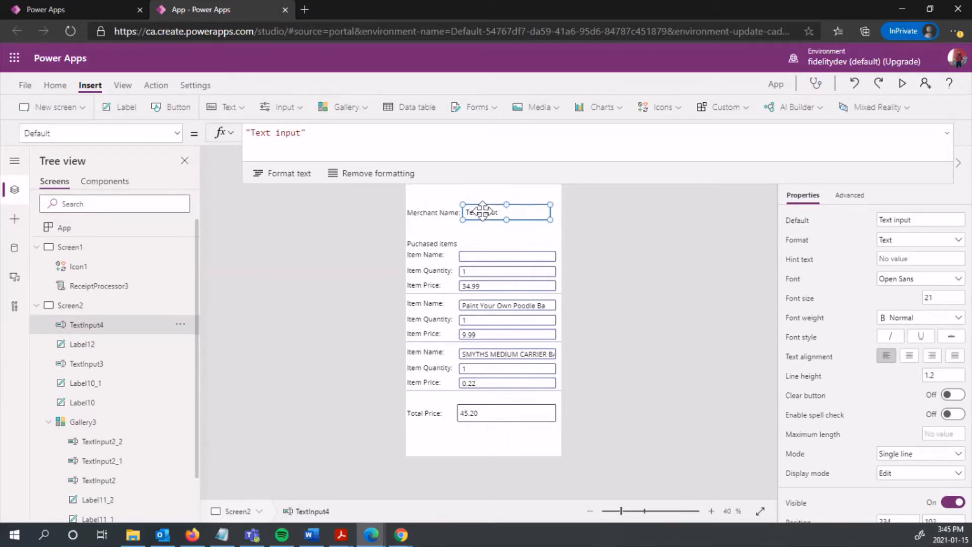
Set the Default of the merchant name text input to ReceiptProcessor3.MerchantName.
triple_click(305, 133)
text(r)
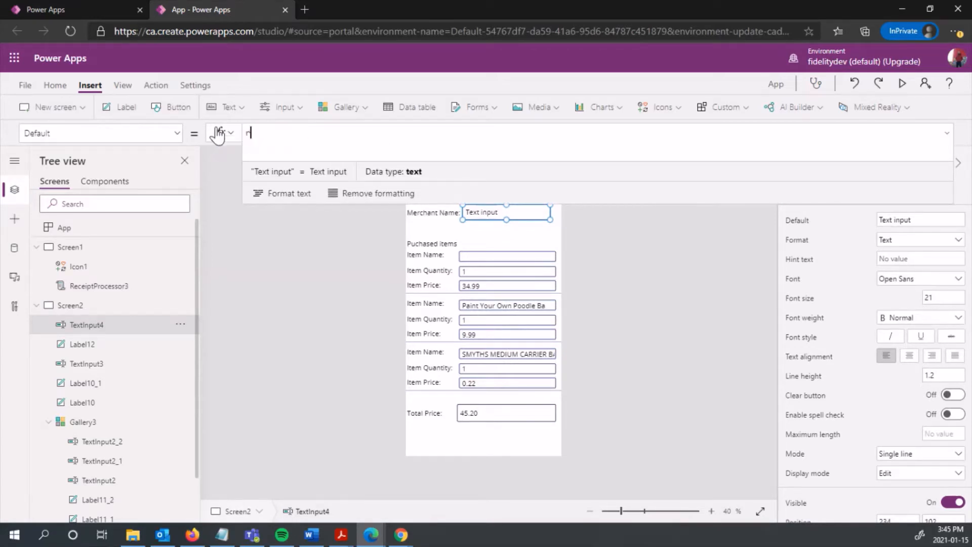
text(ecei)
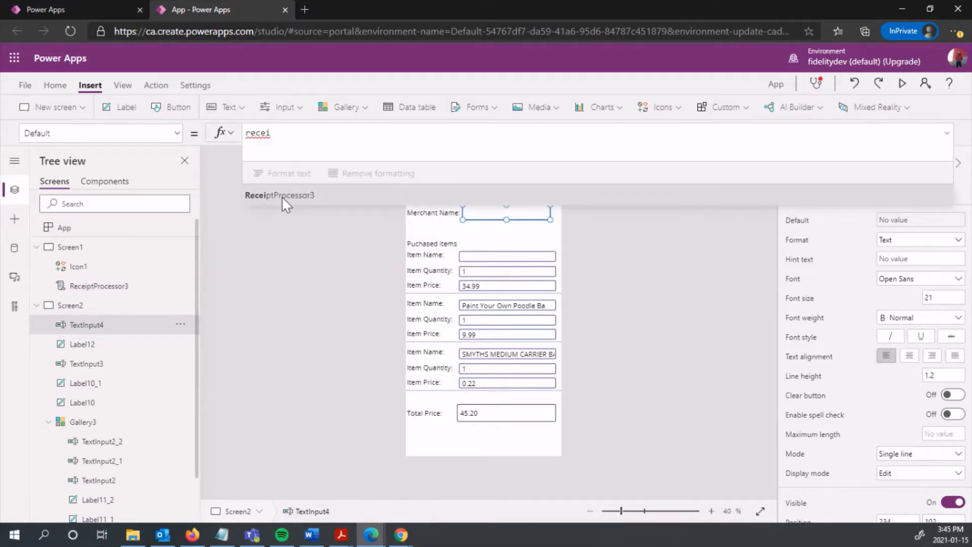
click(281, 196)
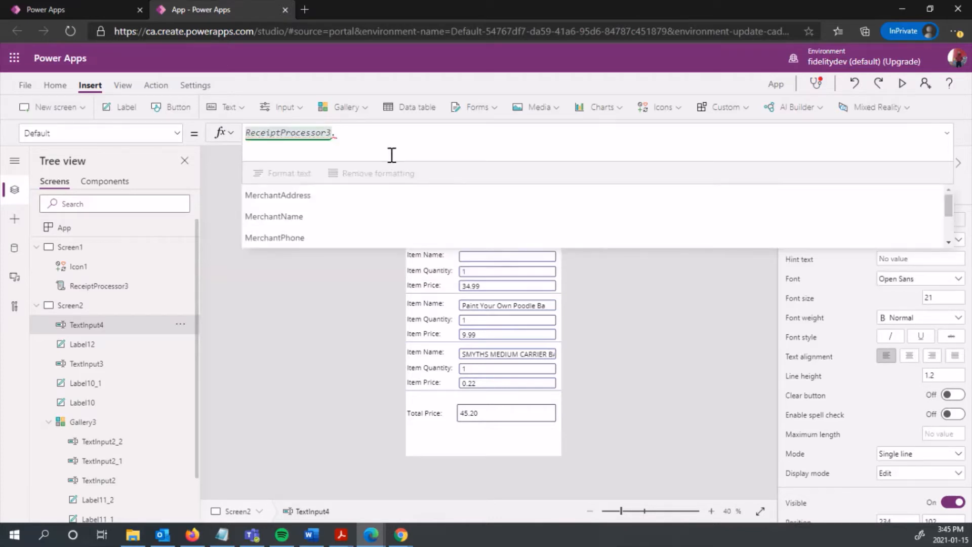
click(325, 221)
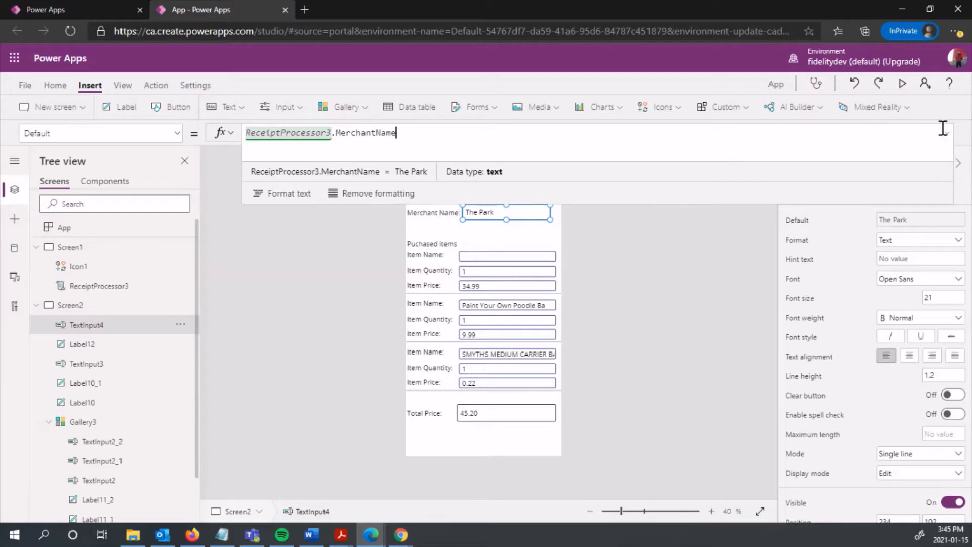
click(666, 265)
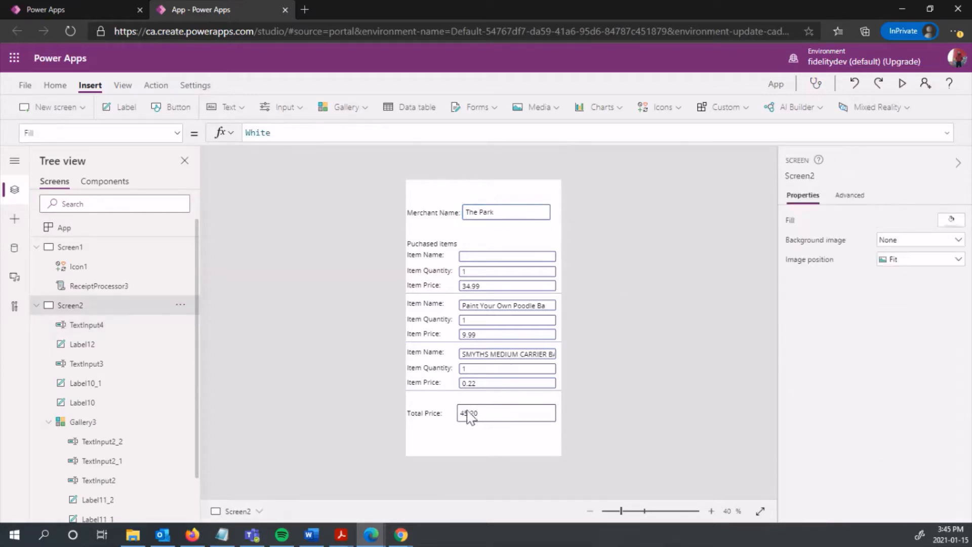
Preview the app starting from the receipt scanner on Screen1 and advance to the receipt details screen.
click(430, 276)
click(484, 201)
click(98, 284)
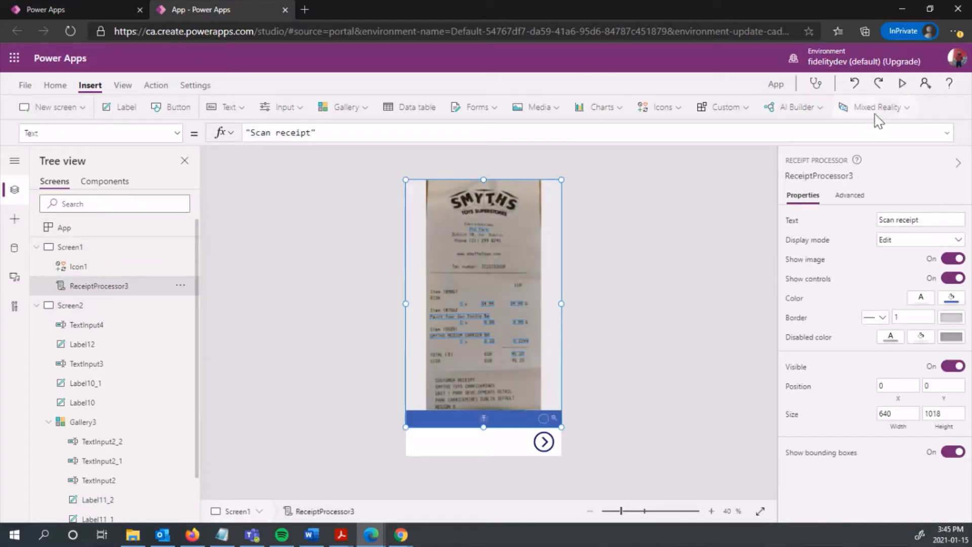
click(901, 84)
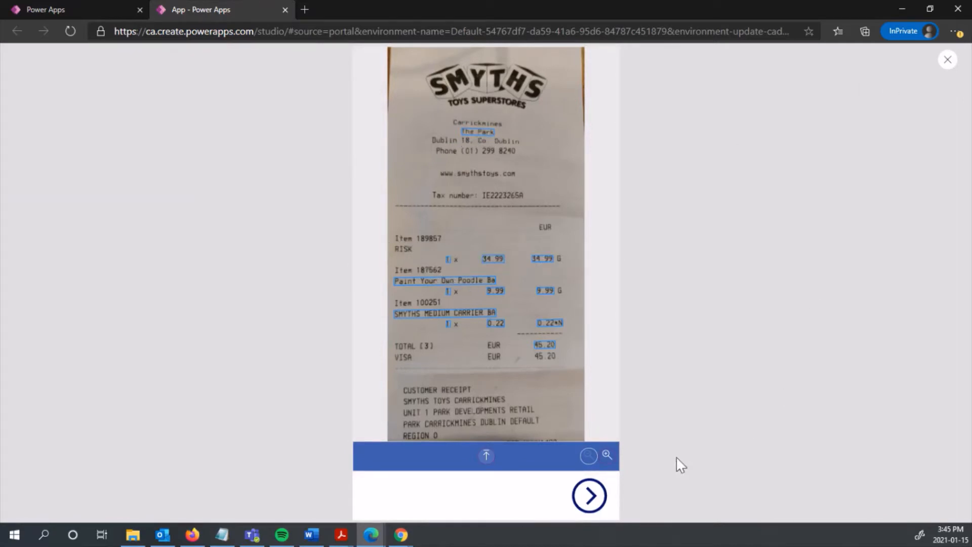
click(589, 495)
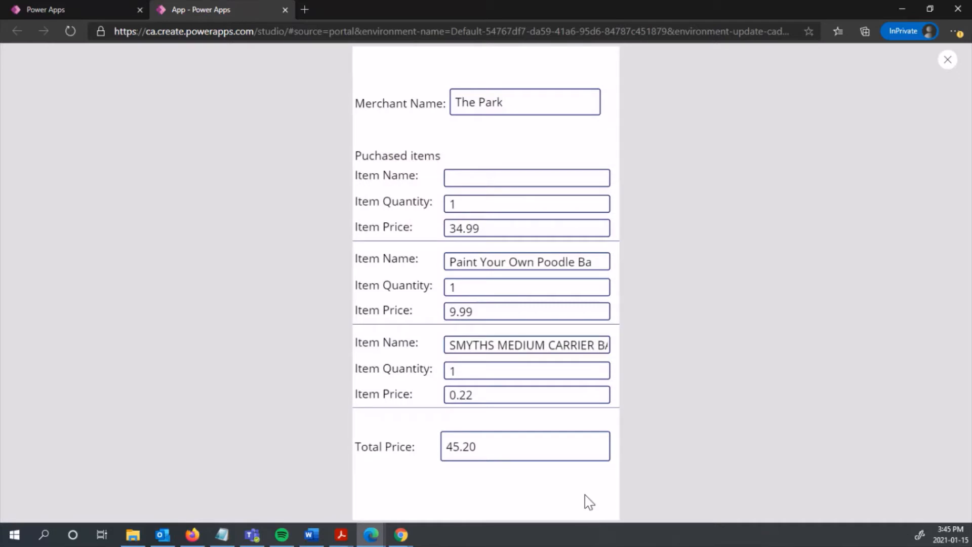
Correct the merchant name to "Smyths" and the first item's name to "Risk" in the preview, and return to editing.
triple_click(517, 100)
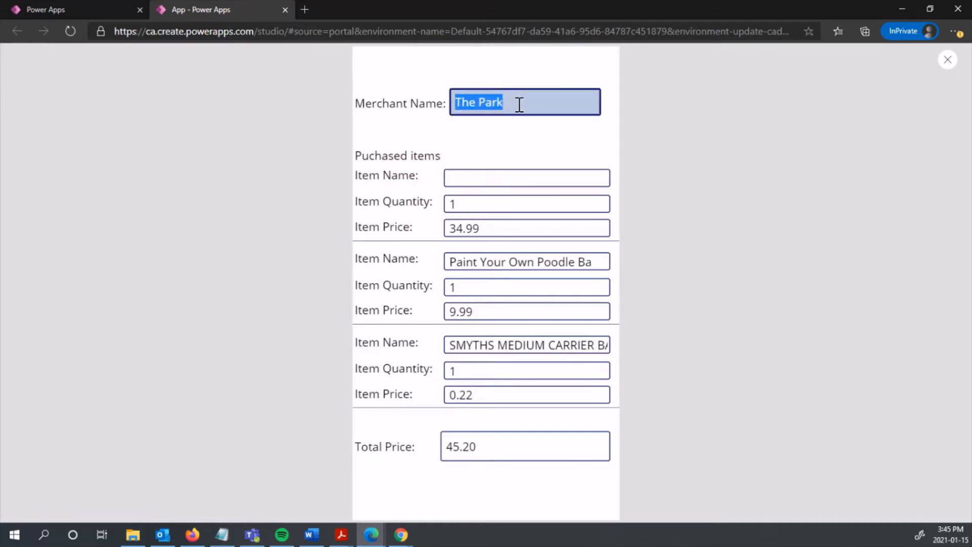
text(Smyths)
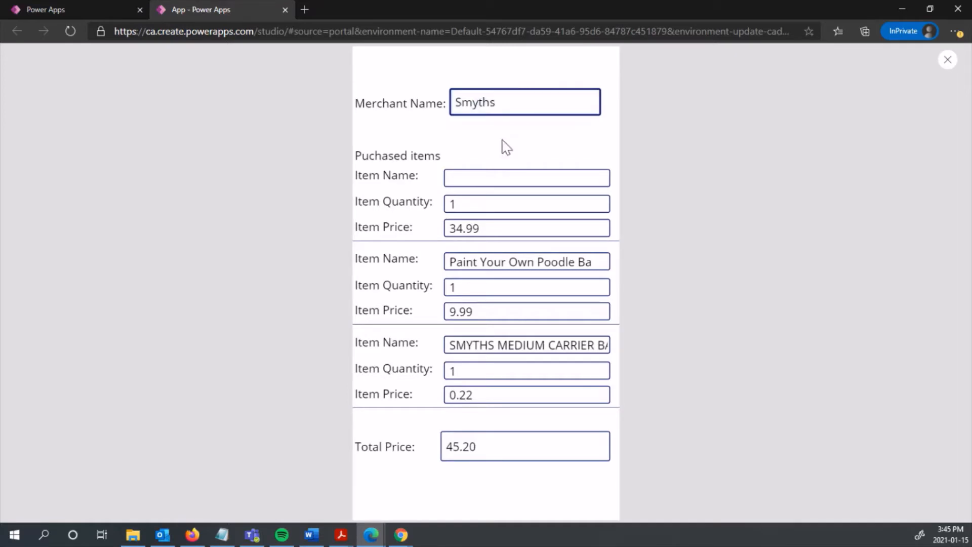
click(481, 175)
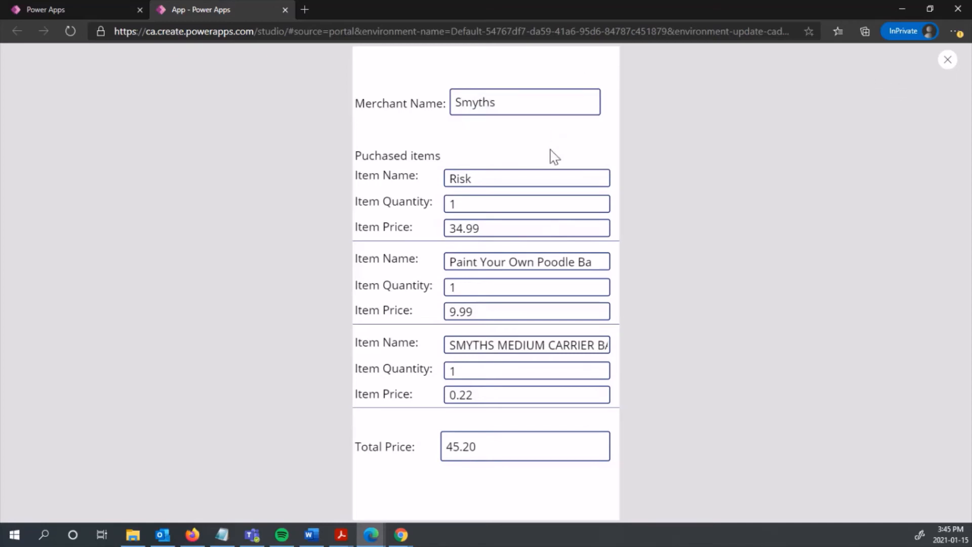
click(948, 59)
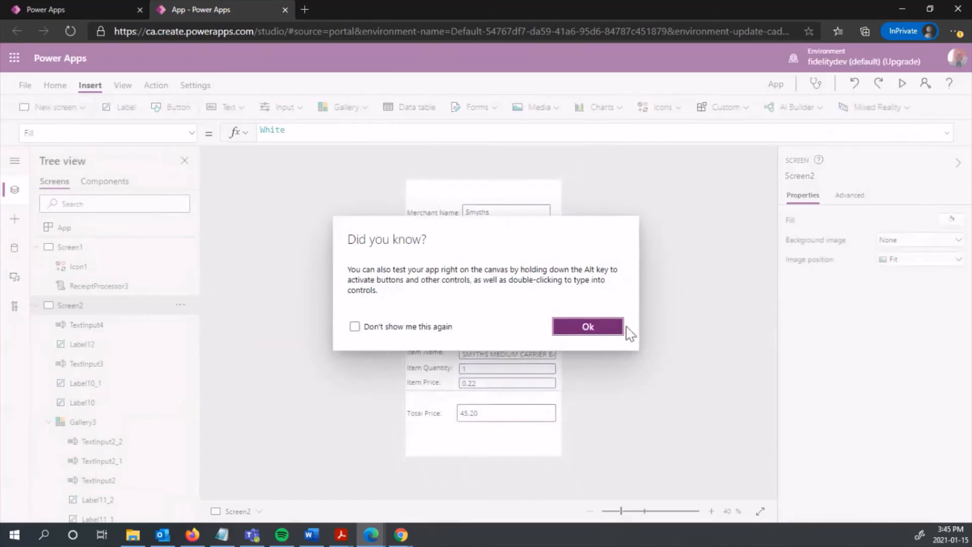
click(602, 332)
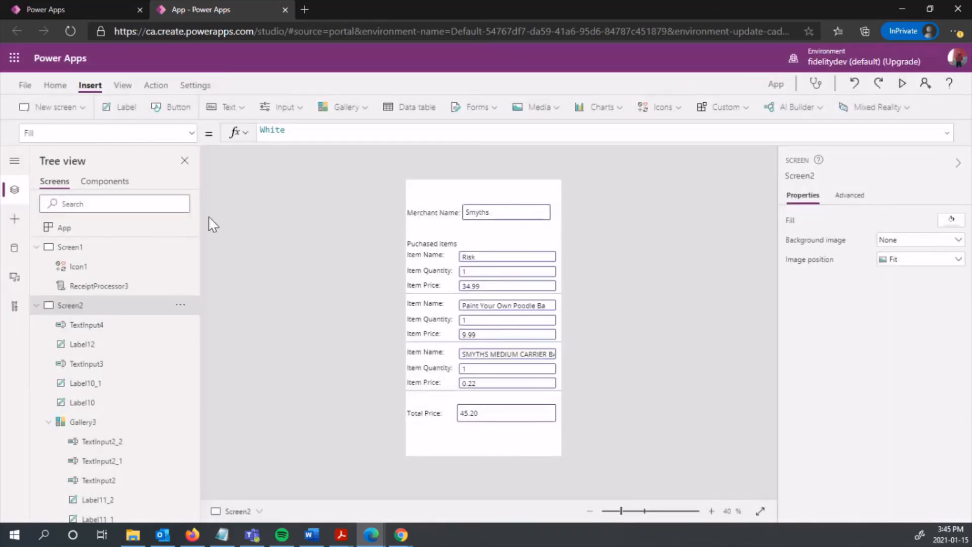